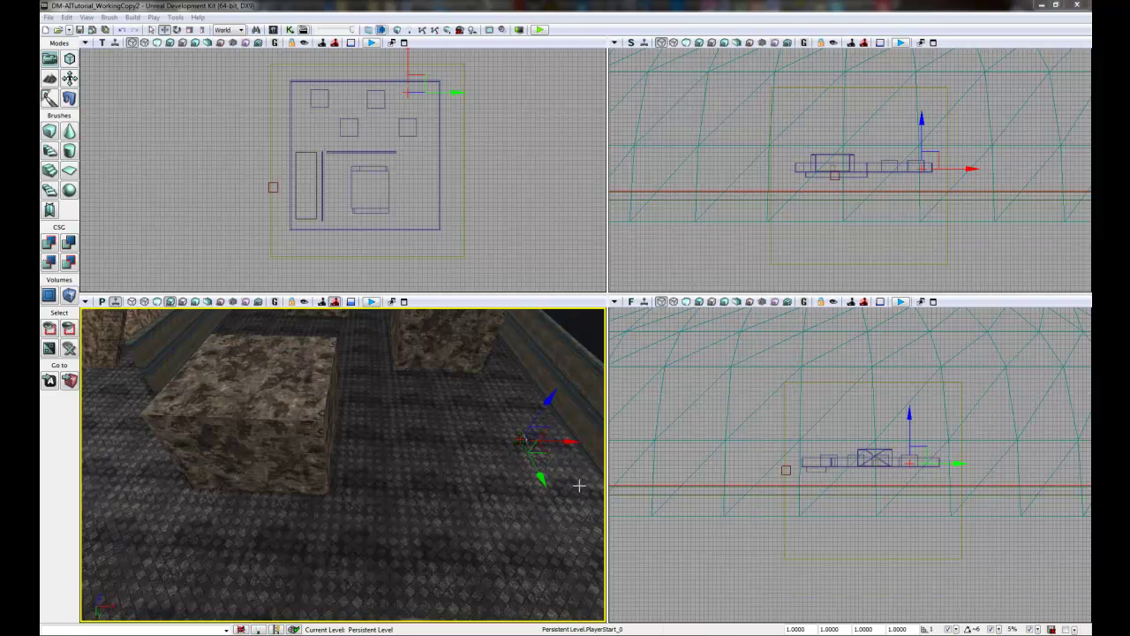
# Step: Angle the 3D view down onto the box and floor, then select the floor and player start
pyautogui.moveTo(528, 499)
pyautogui.mouseDown(button='right')
pyautogui.moveTo(351, 497)
pyautogui.moveTo(497, 509)
pyautogui.mouseUp(button='right')
pyautogui.moveTo(497, 509)
pyautogui.mouseDown()
pyautogui.moveTo(356, 520)
pyautogui.moveTo(360, 512)
pyautogui.mouseUp()
pyautogui.moveTo(361, 513)
pyautogui.mouseDown(button='right')
pyautogui.moveTo(575, 494)
pyautogui.moveTo(375, 492)
pyautogui.mouseUp(button='right')
pyautogui.moveTo(374, 492)
pyautogui.mouseDown()
pyautogui.moveTo(220, 497)
pyautogui.moveTo(290, 492)
pyautogui.moveTo(242, 497)
pyautogui.moveTo(335, 505)
pyautogui.mouseUp()
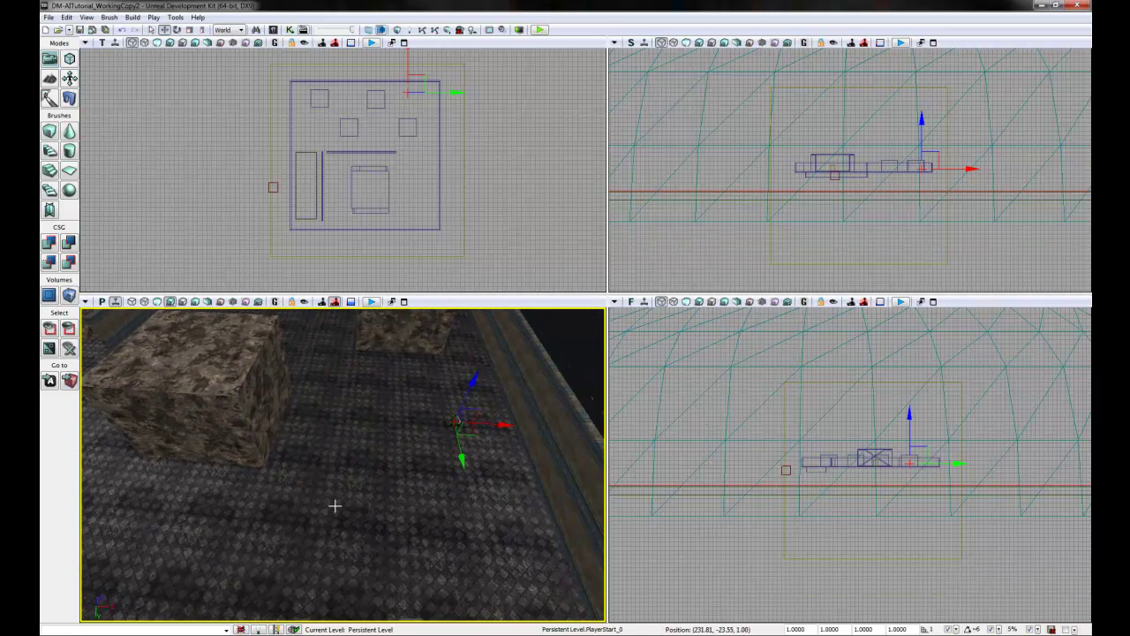
pyautogui.click(440, 431)
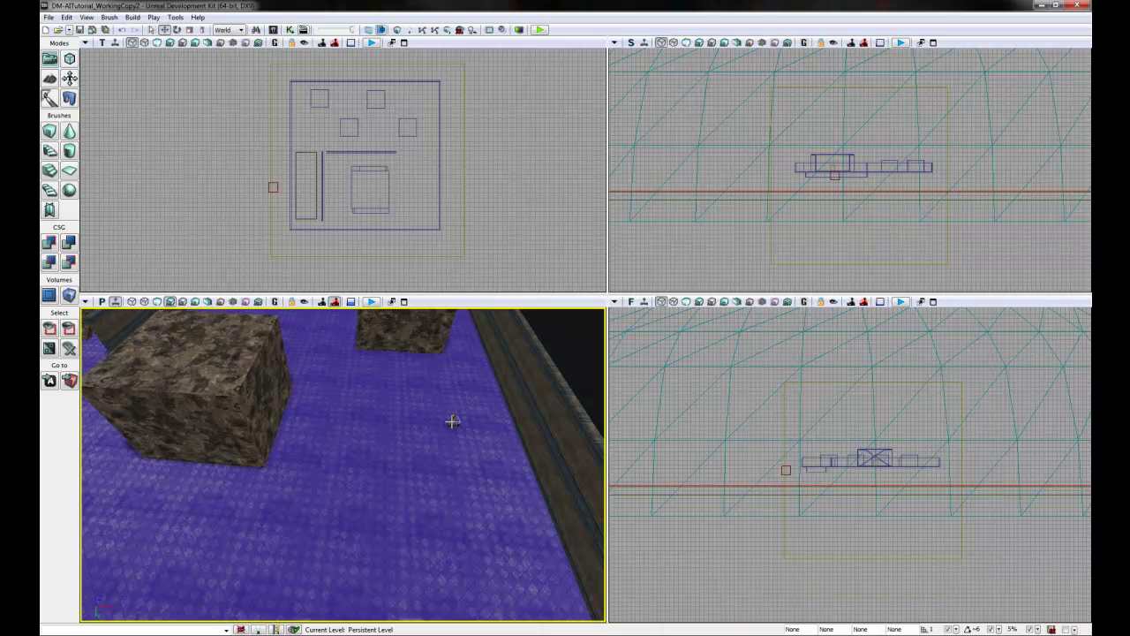
pyautogui.press('Escape')
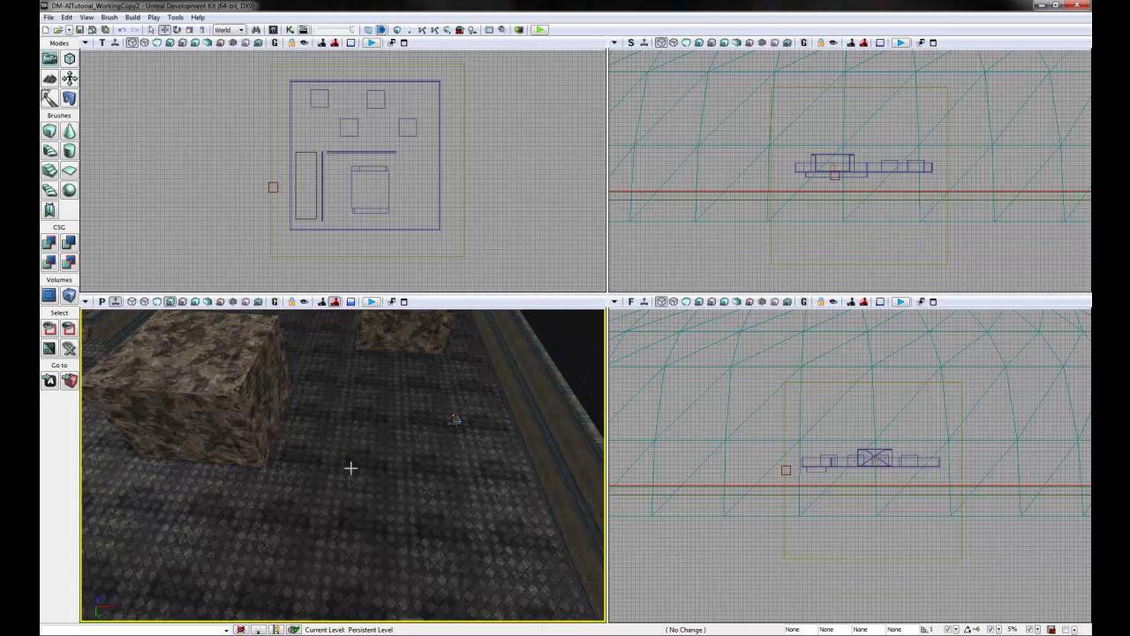
pyautogui.click(414, 452)
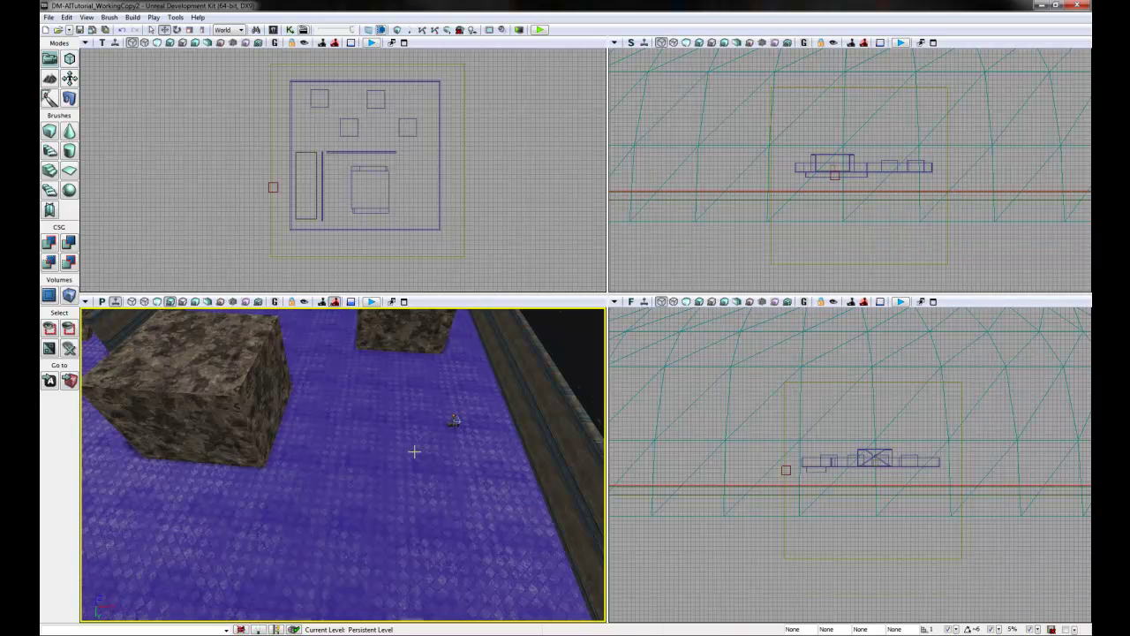
pyautogui.click(452, 422)
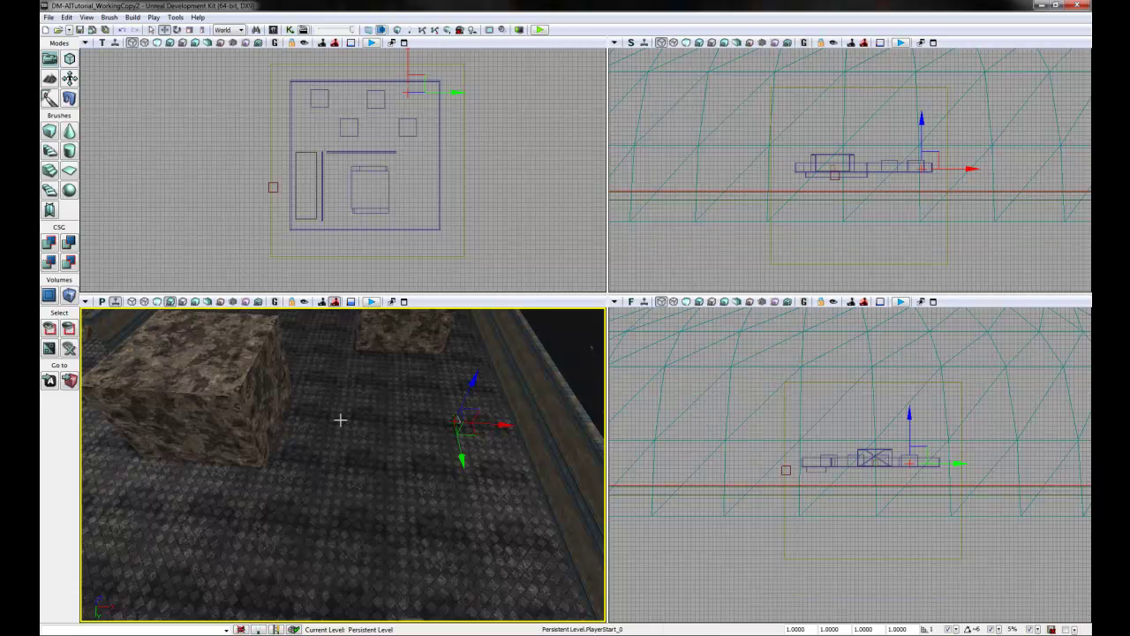
# Step: Add a PathNode on the floor beside the box and build the AI paths
pyautogui.rightClick(341, 423)
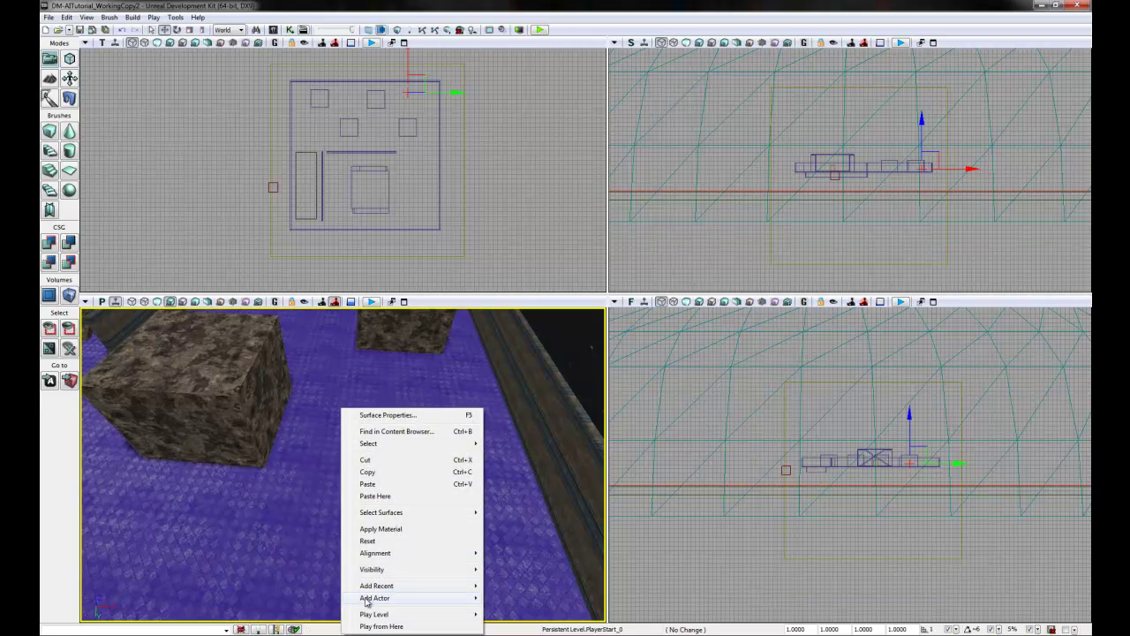
pyautogui.moveTo(374, 598)
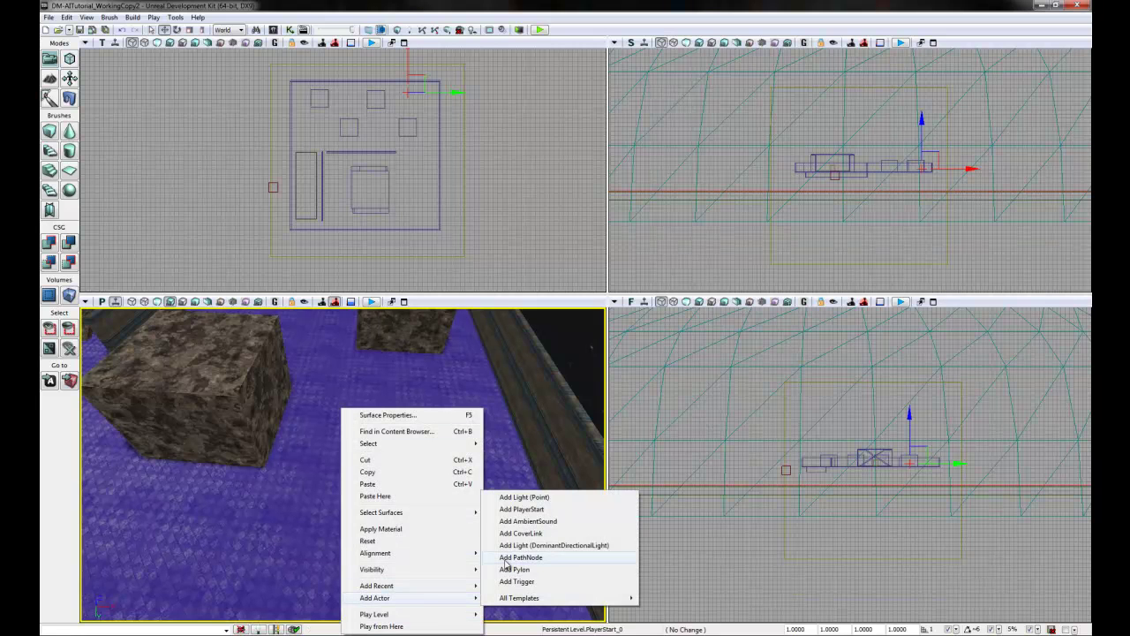
pyautogui.click(507, 559)
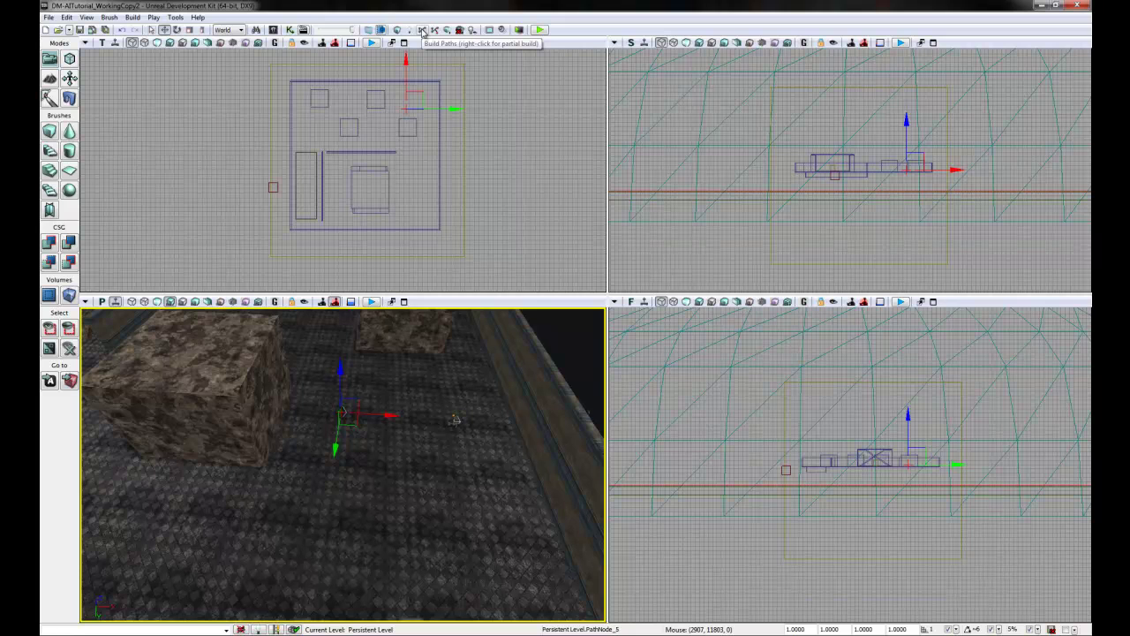
pyautogui.click(422, 30)
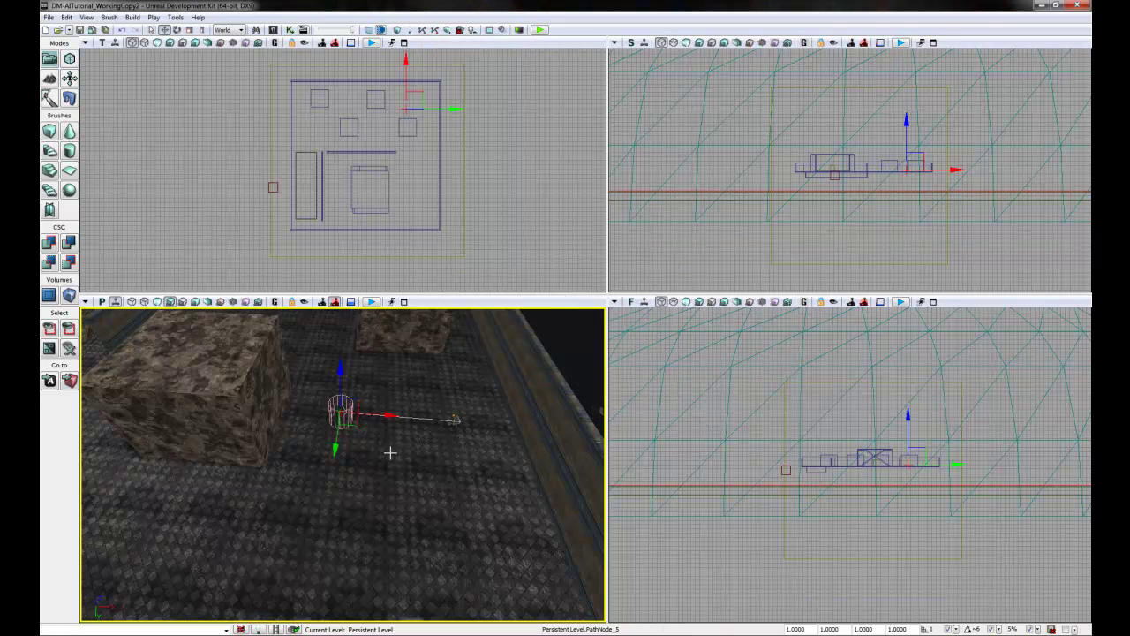
# Step: Fly the camera along the new path line toward the rock block
pyautogui.press('Up')
pyautogui.press('Down')
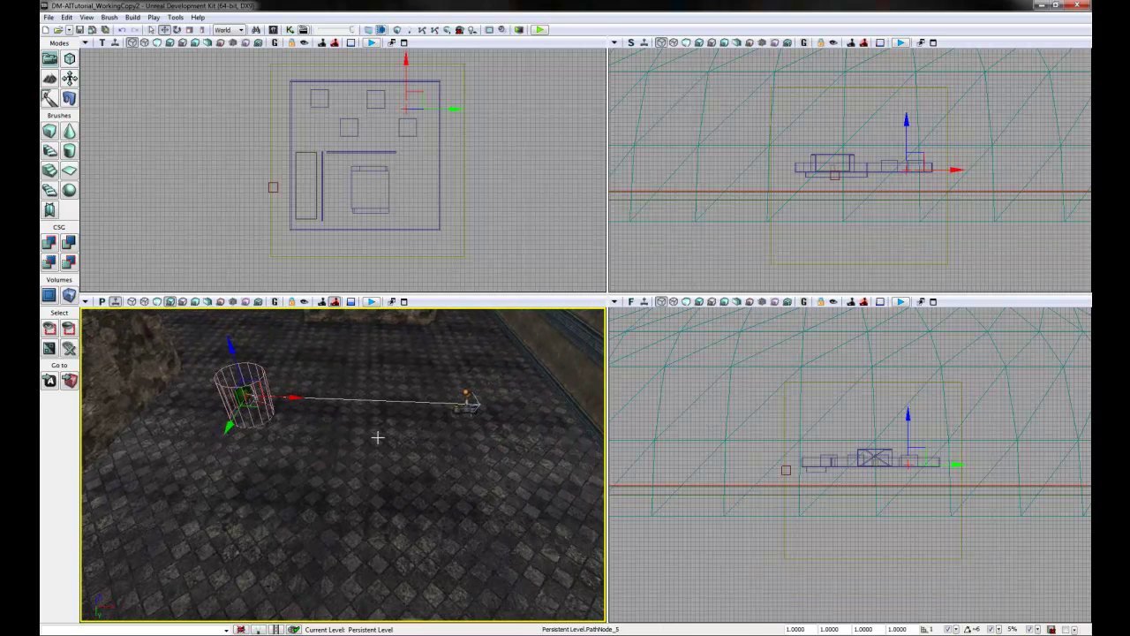
pyautogui.press('Right')
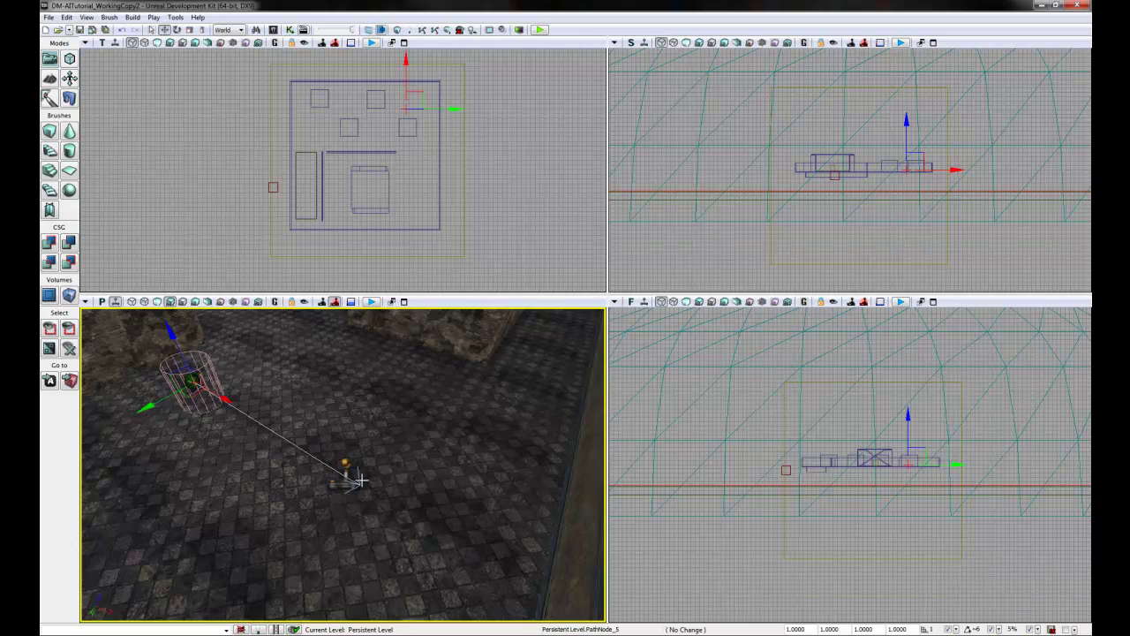
pyautogui.moveTo(359, 480)
pyautogui.mouseDown(button='right')
pyautogui.moveTo(223, 451)
pyautogui.moveTo(285, 436)
pyautogui.mouseUp(button='right')
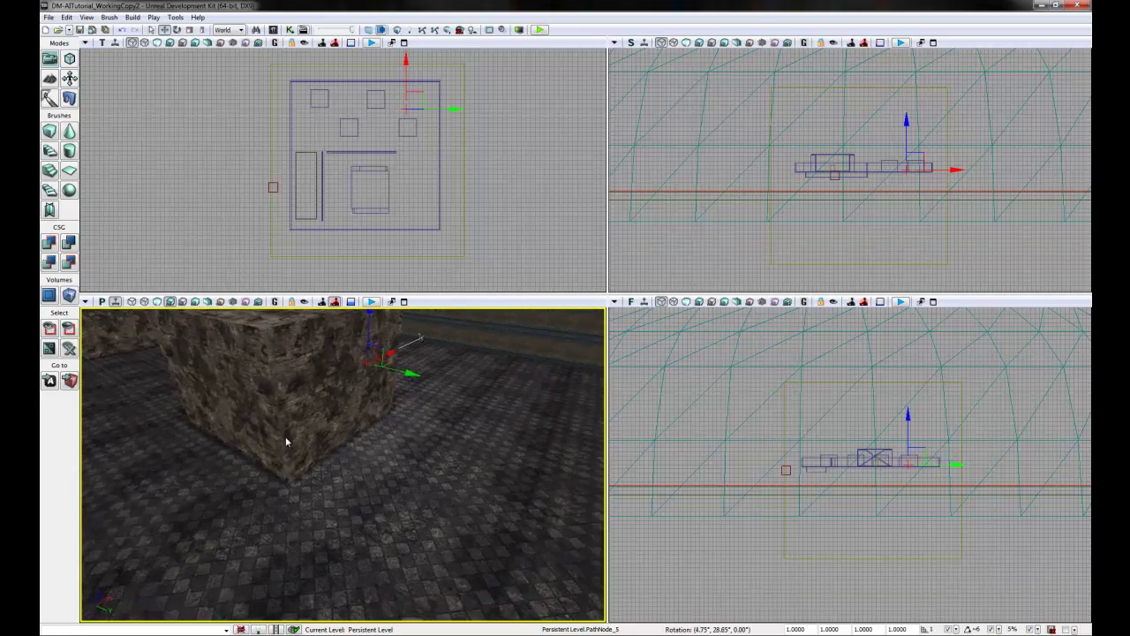
# Step: Play-test the level from a floor spot and back away from the rock wall
pyautogui.rightClick(211, 472)
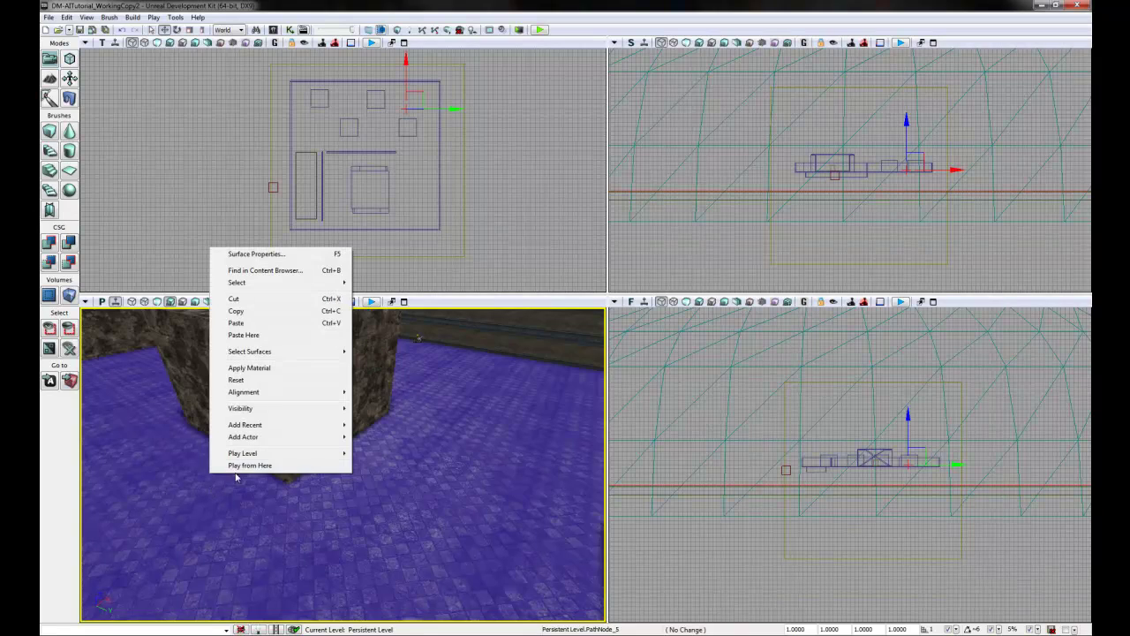
pyautogui.click(240, 468)
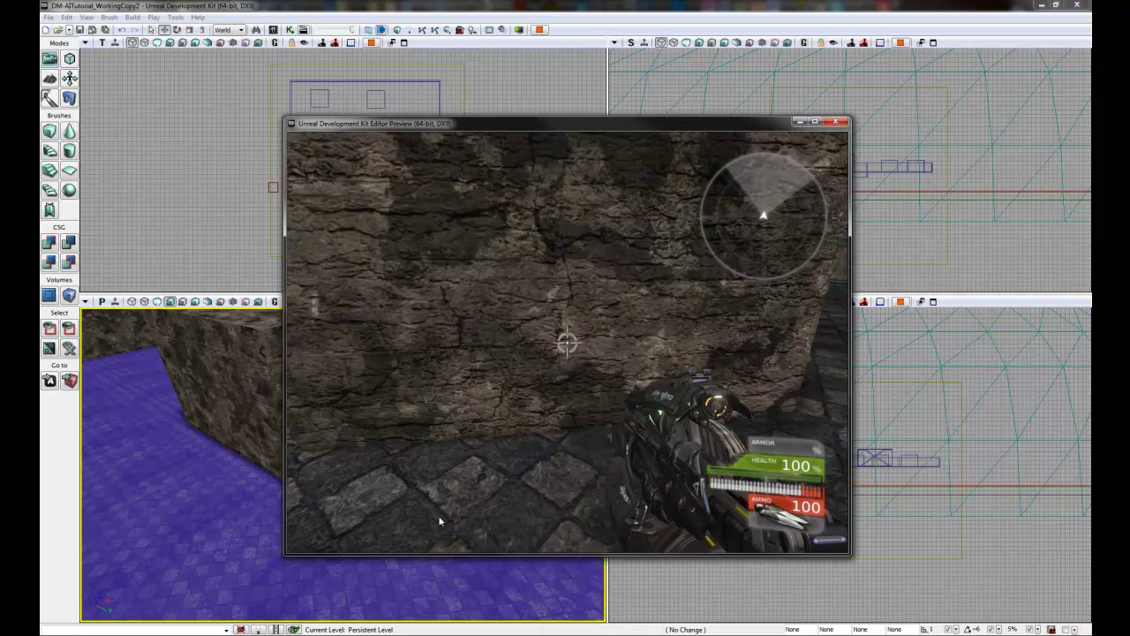
pyautogui.press('s')
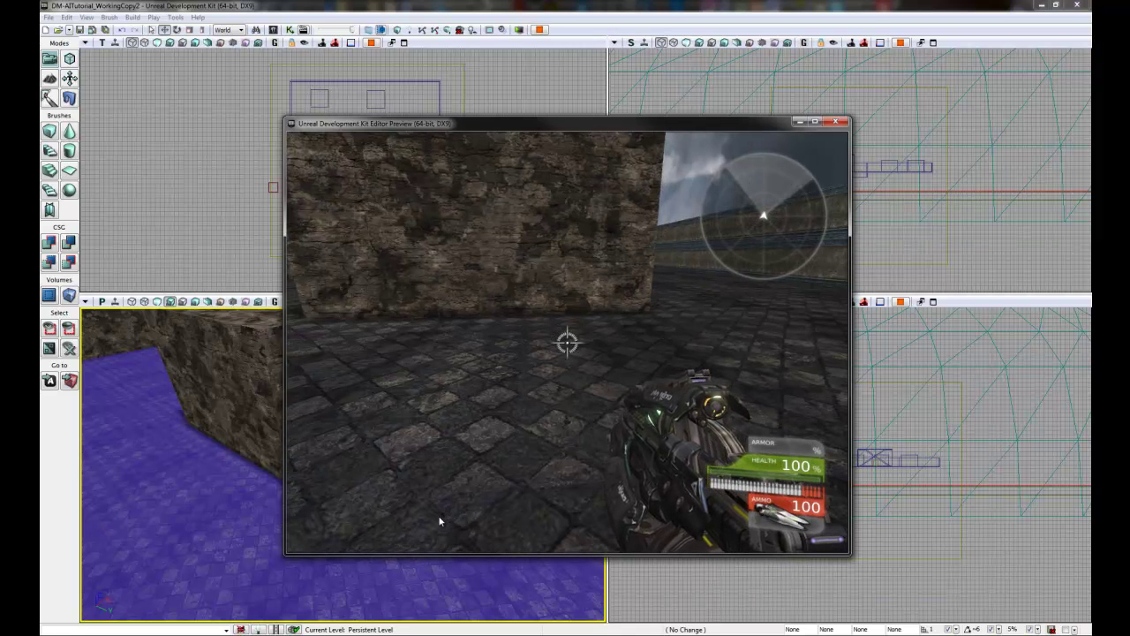
# Step: Add a bot with the addbots console command, then walk up along the stone wall
pyautogui.press('Tab')
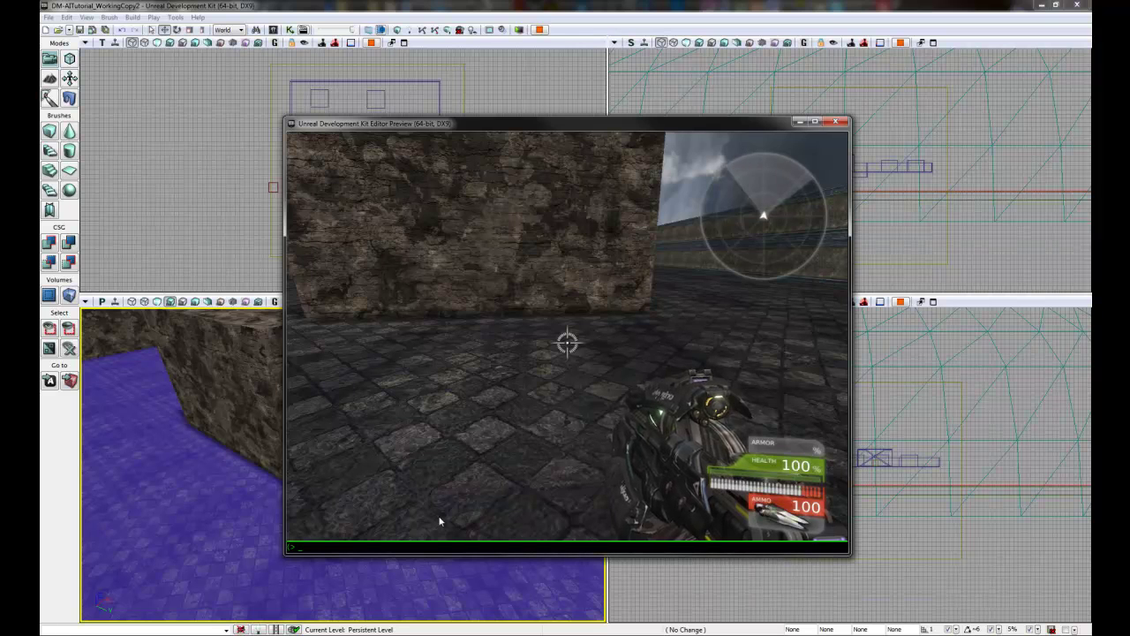
pyautogui.write('addbots 1')
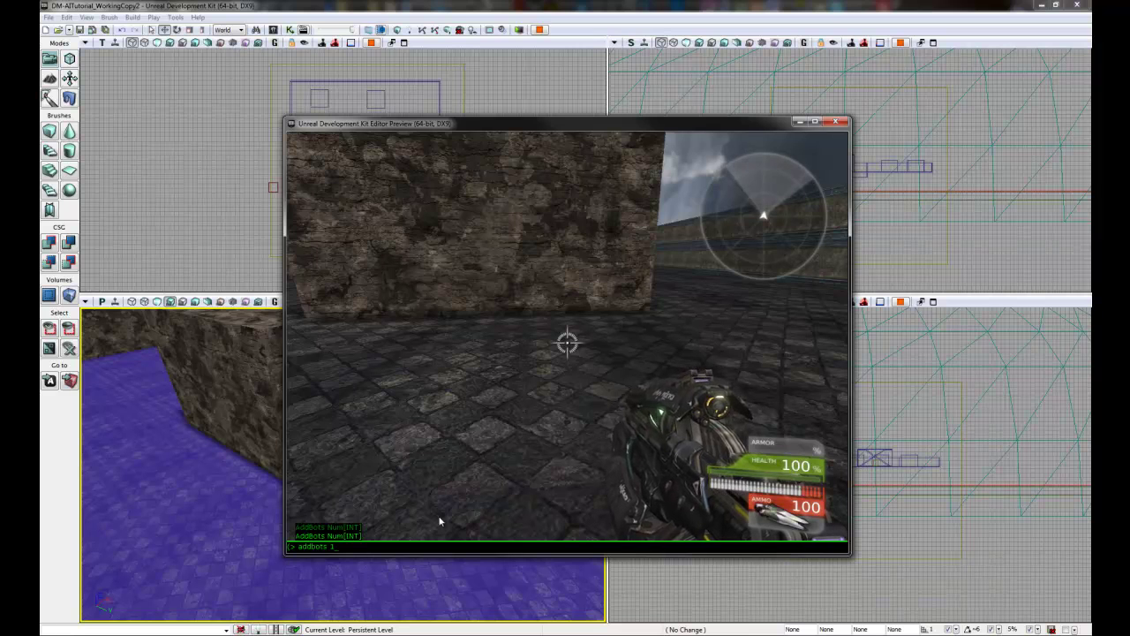
pyautogui.press('Return')
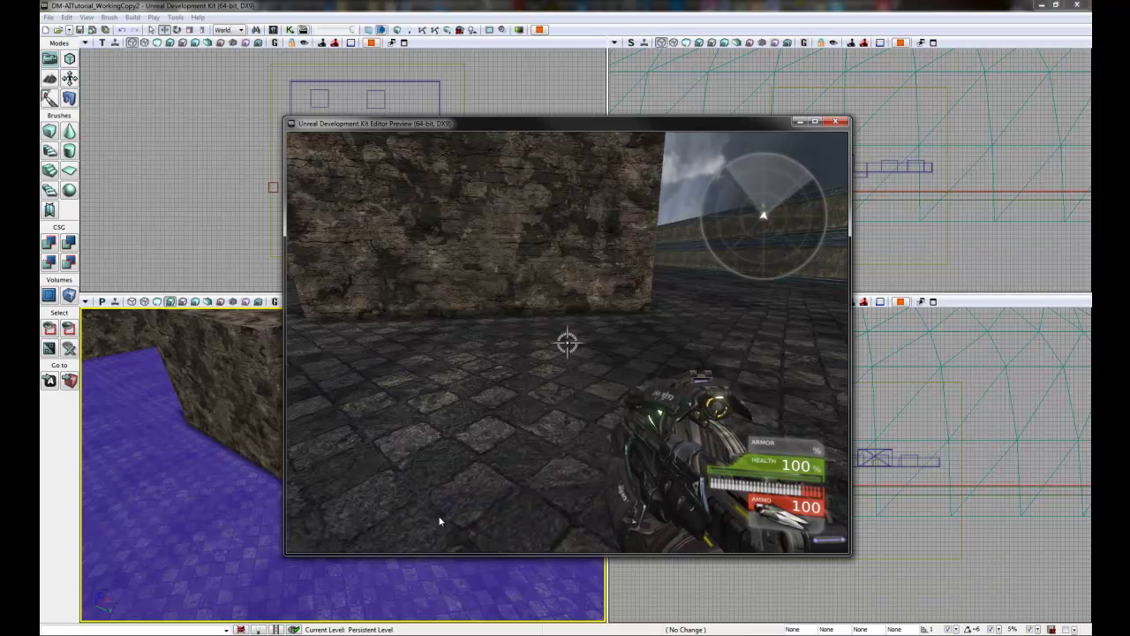
pyautogui.press('w')
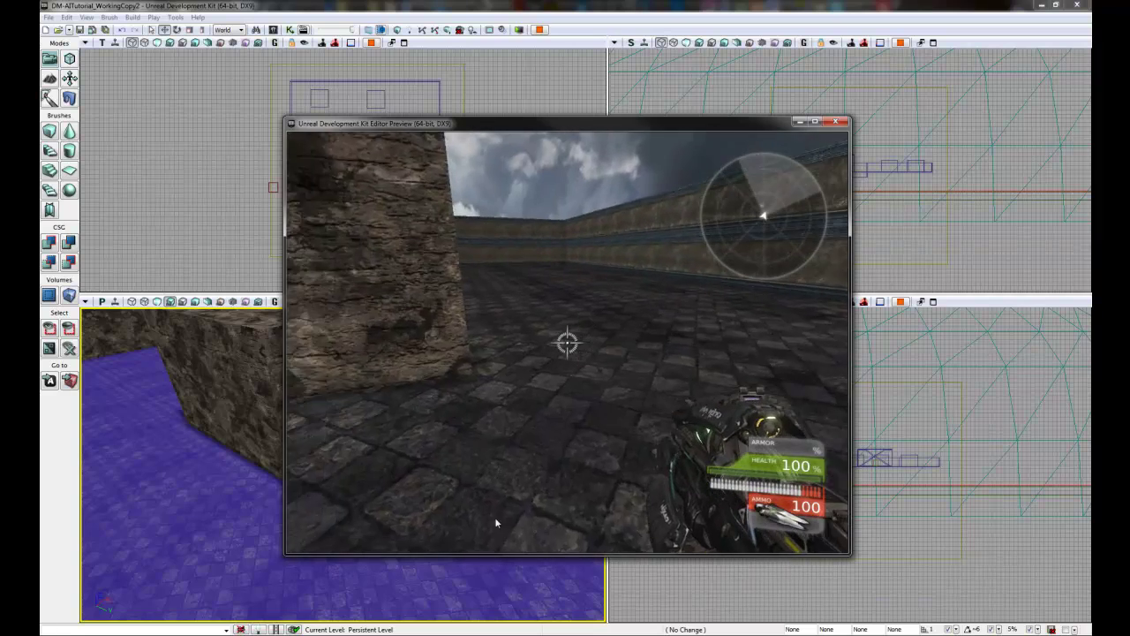
pyautogui.press('w')
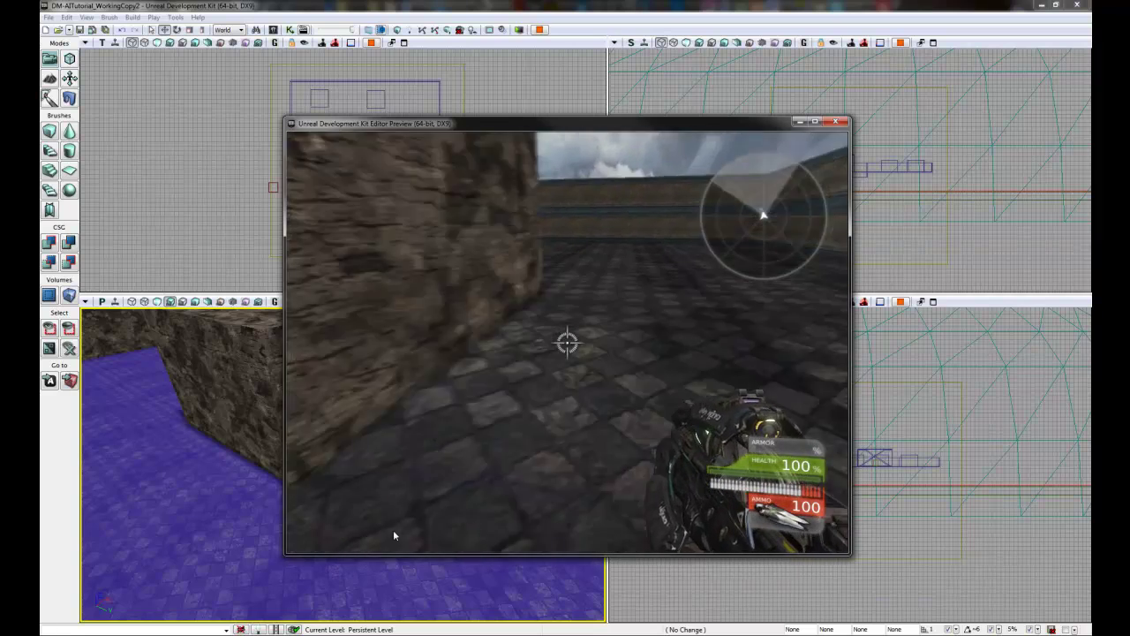
pyautogui.press('w')
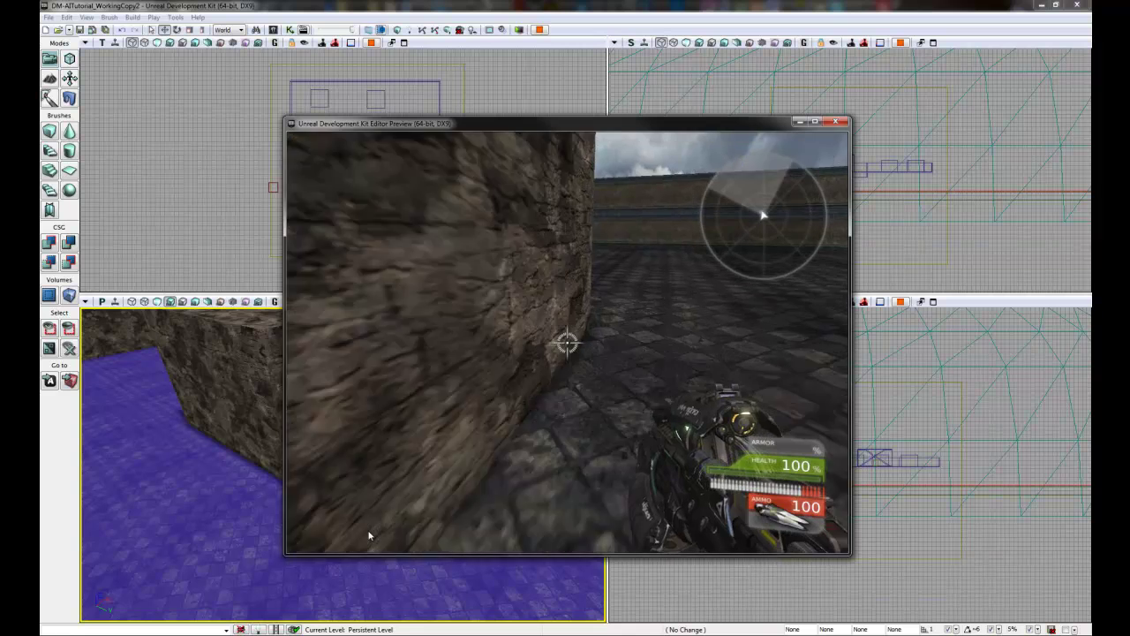
pyautogui.press('d')
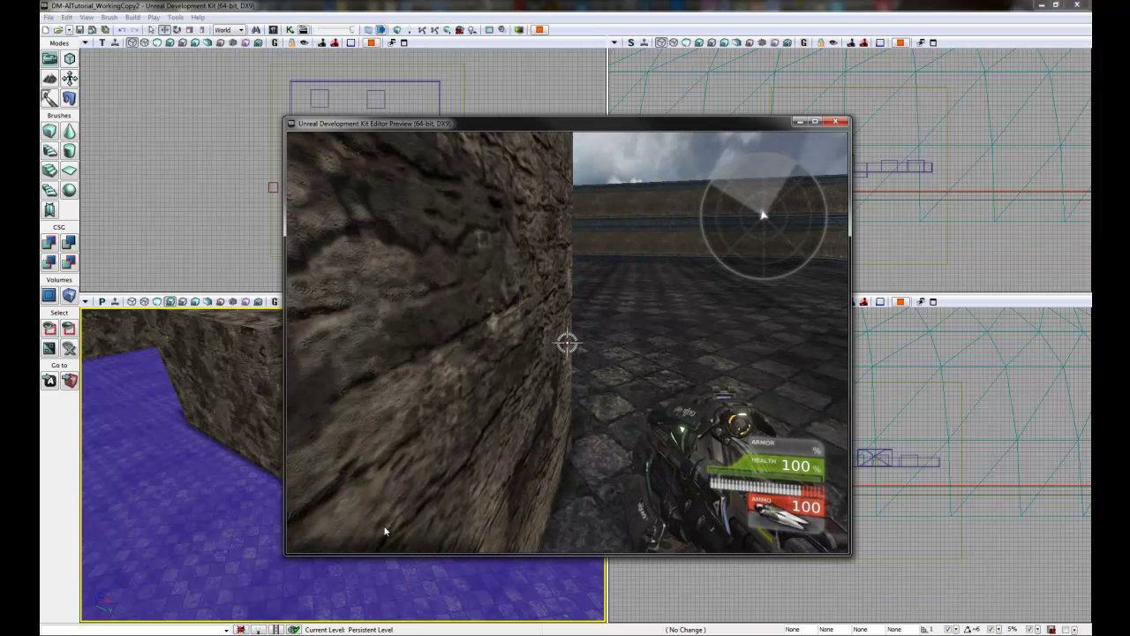
# Step: Shoot the approaching bot repeatedly with the link gun, then exit the preview with Escape
pyautogui.click(357, 528)
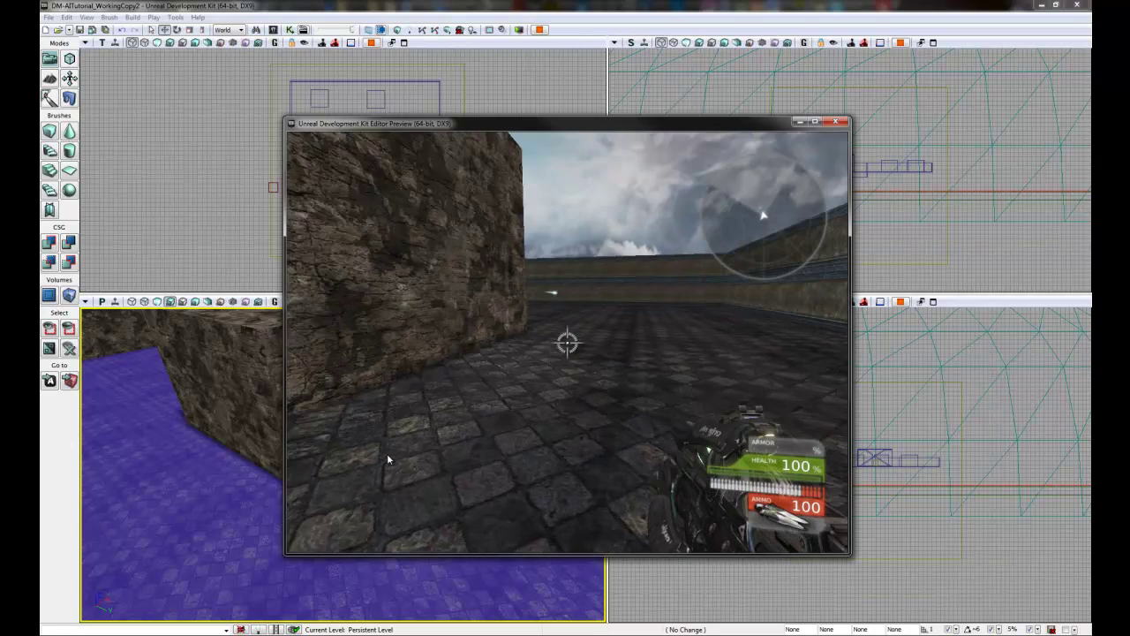
pyautogui.click(358, 434)
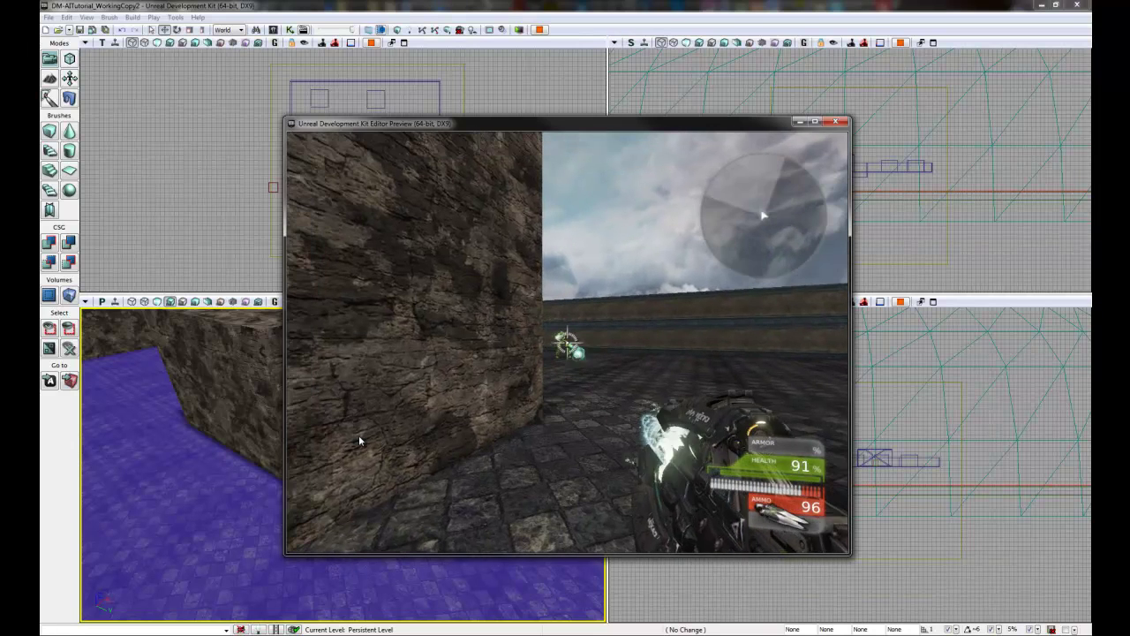
pyautogui.click(358, 435)
pyautogui.click(356, 434)
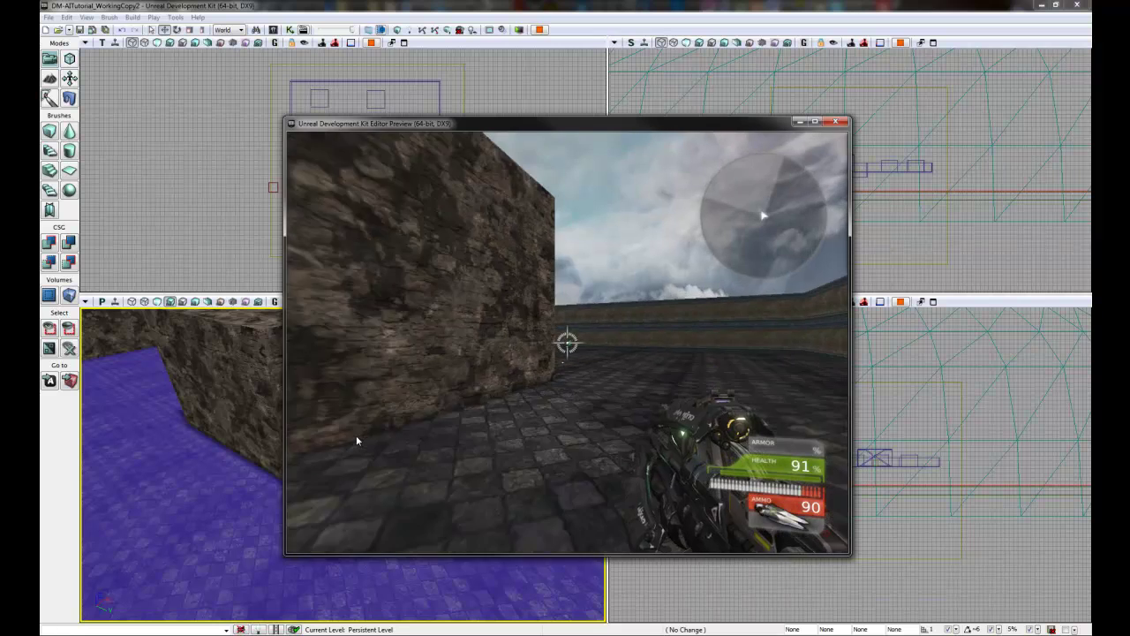
pyautogui.click(357, 434)
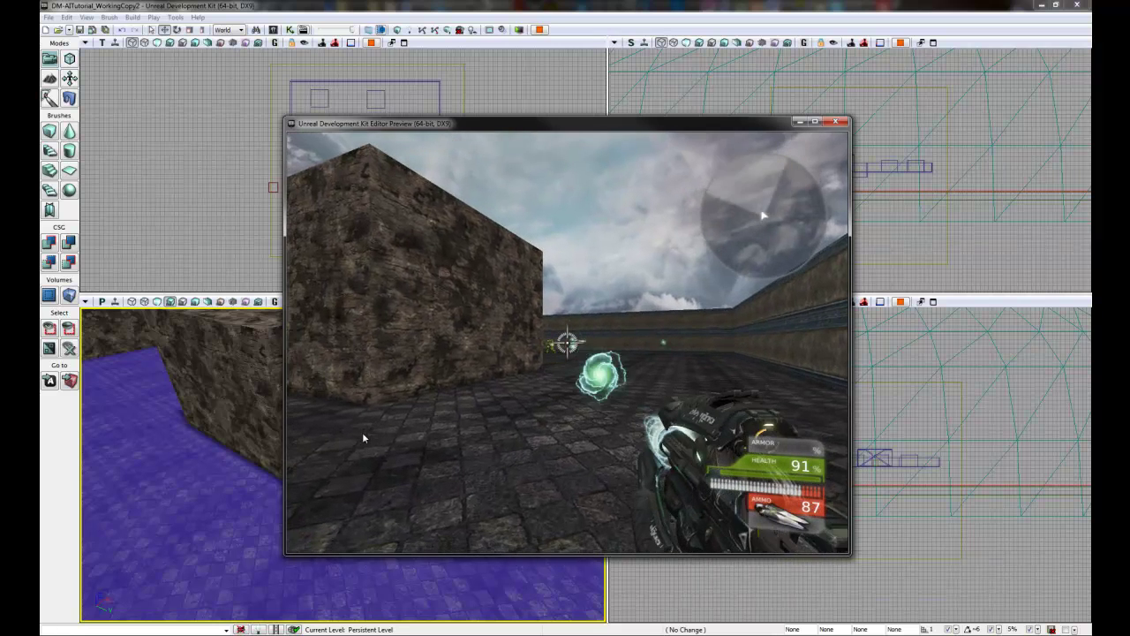
pyautogui.click(352, 438)
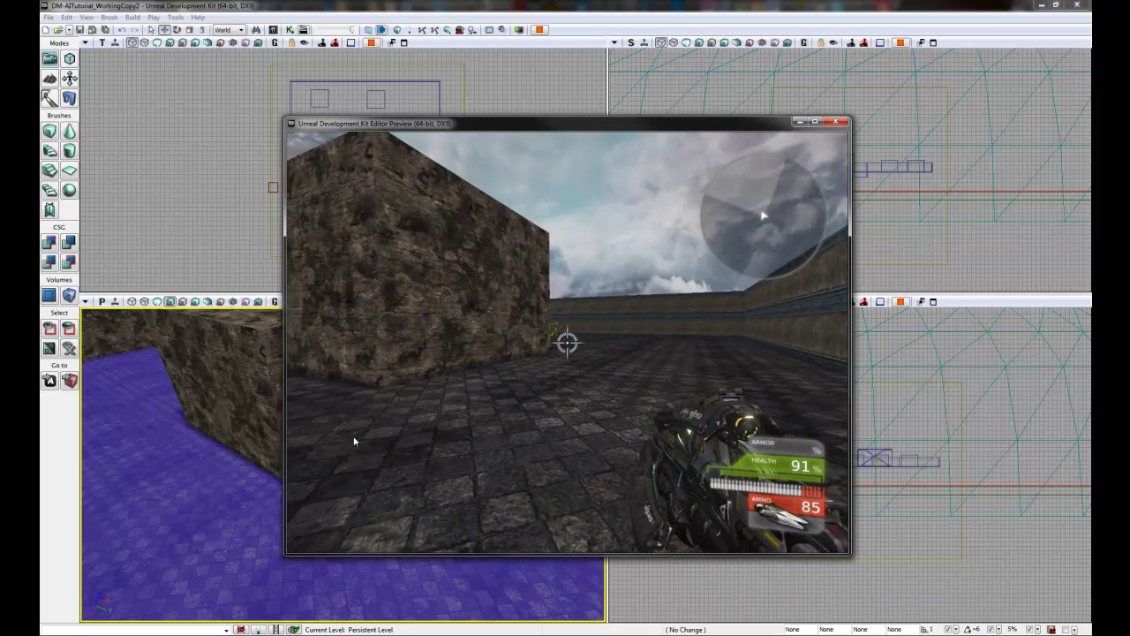
pyautogui.click(353, 437)
pyautogui.click(354, 446)
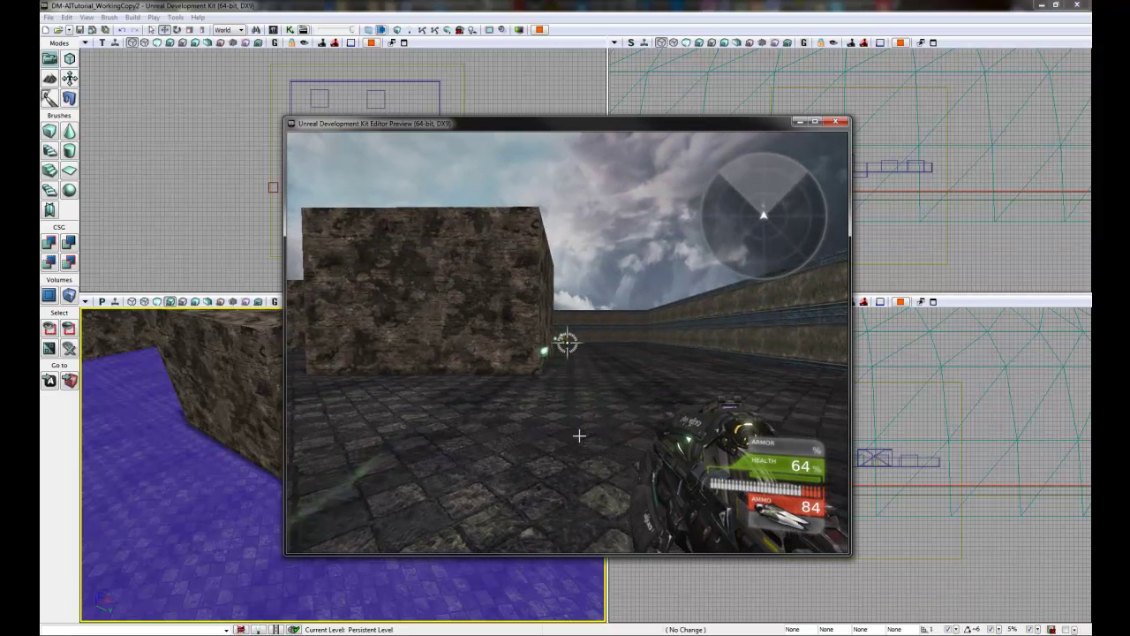
pyautogui.press('Escape')
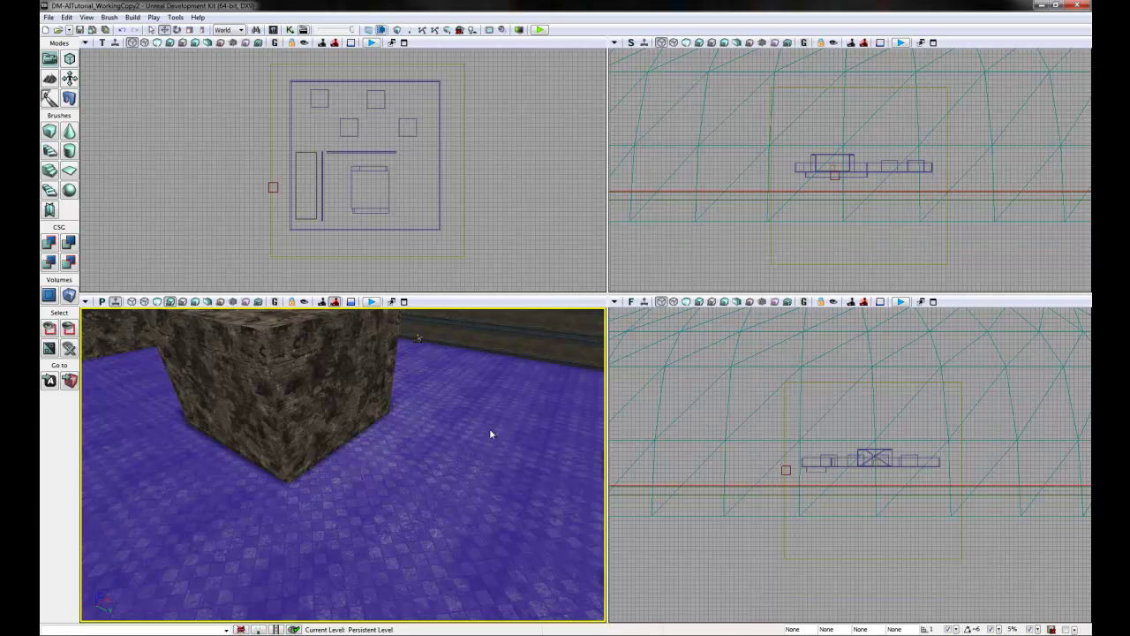
# Step: Start a new play-test, run addbot 1 in the console, and begin the invisible command
pyautogui.click(539, 30)
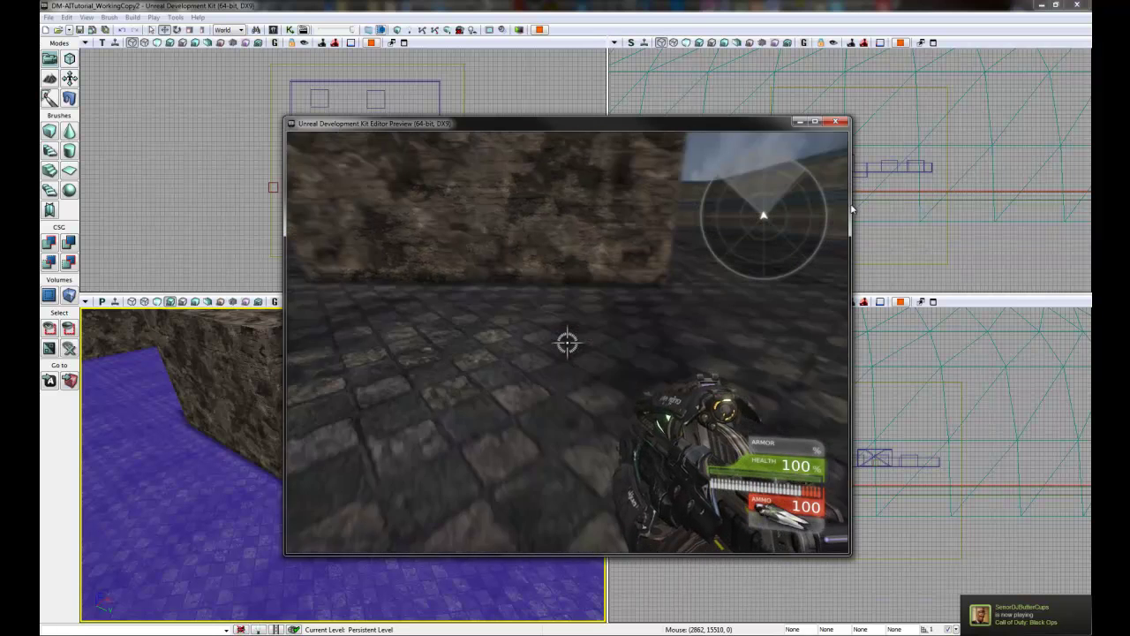
pyautogui.press('Tab')
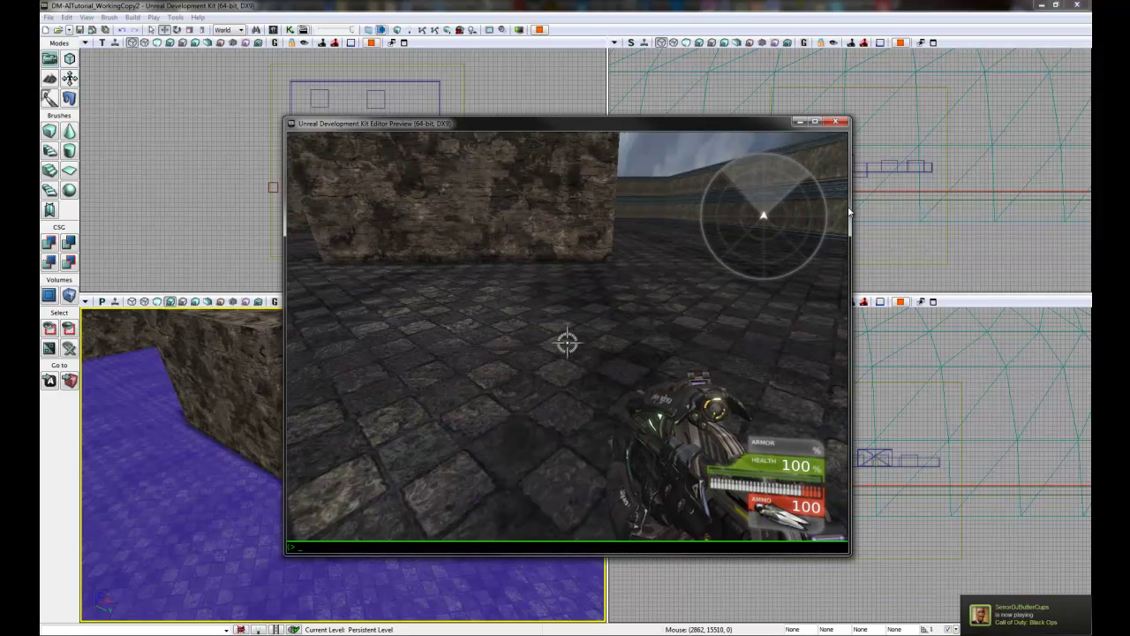
pyautogui.write('addbot 1')
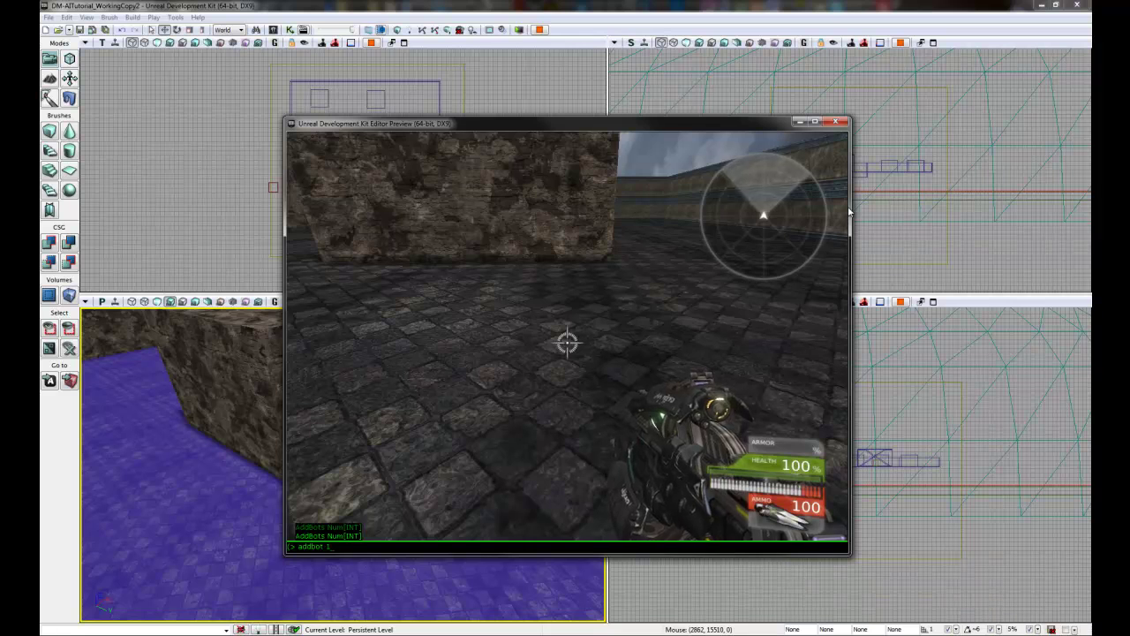
pyautogui.press('Return')
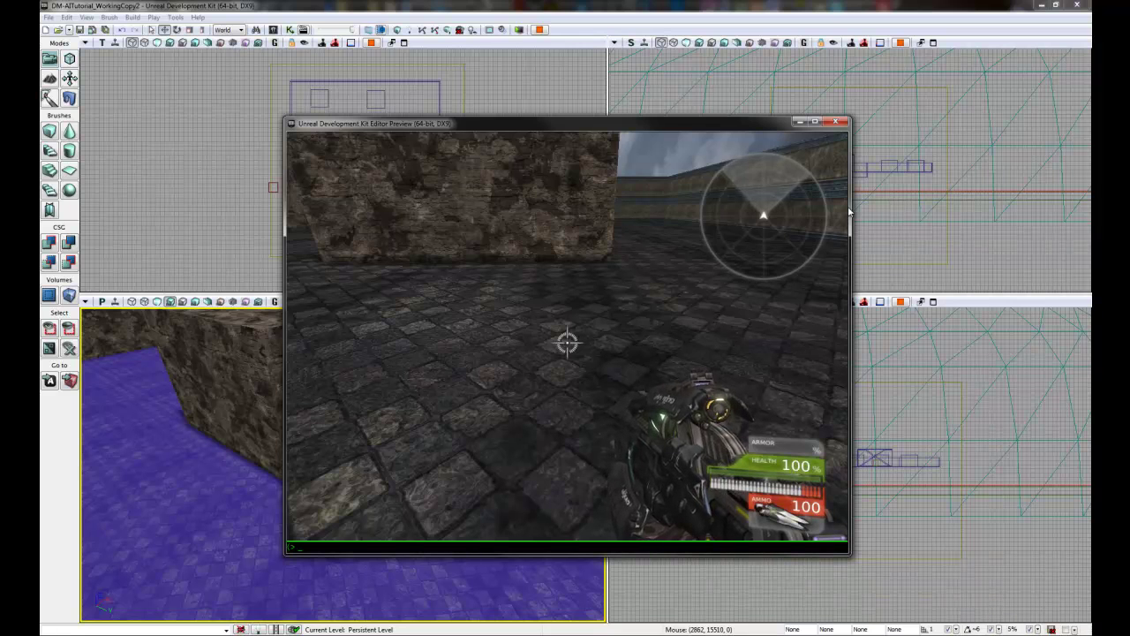
pyautogui.write('invertmouse')
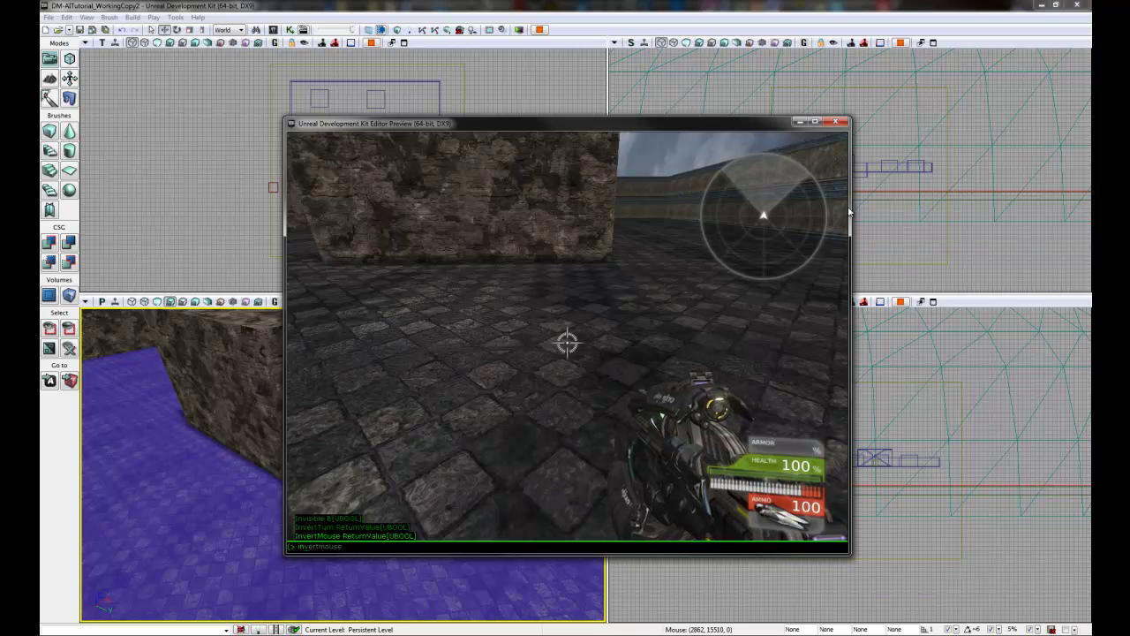
pyautogui.press('Up')
pyautogui.press('Up')
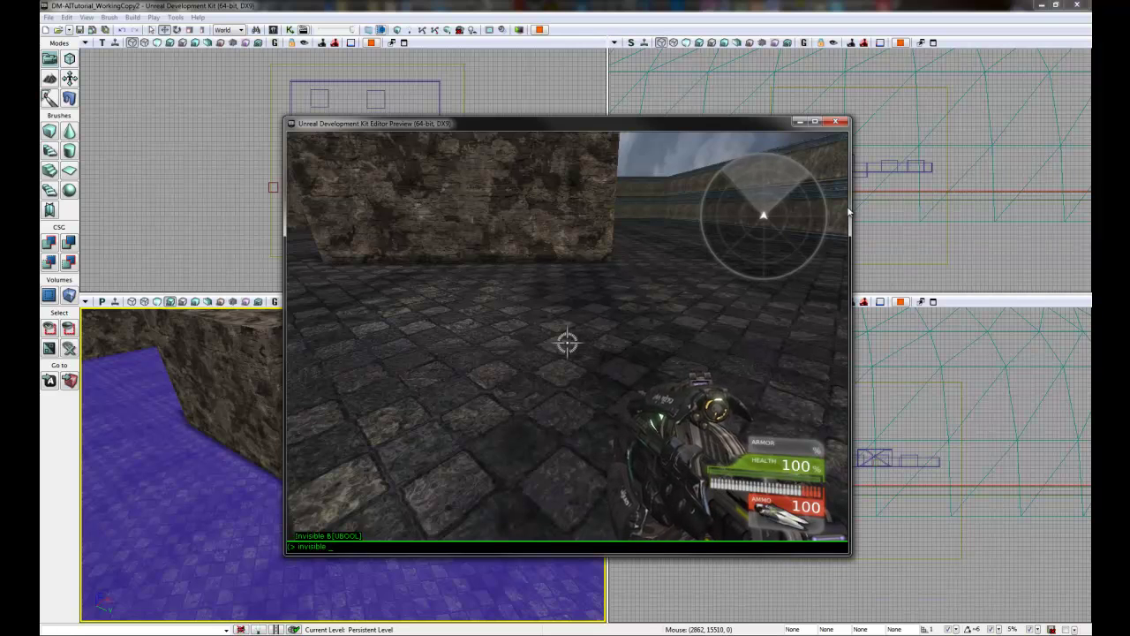
# Step: Finish 'invisible 1' to make the player invisible, then walk toward the stone blocks
pyautogui.write('1')
pyautogui.press('Return')
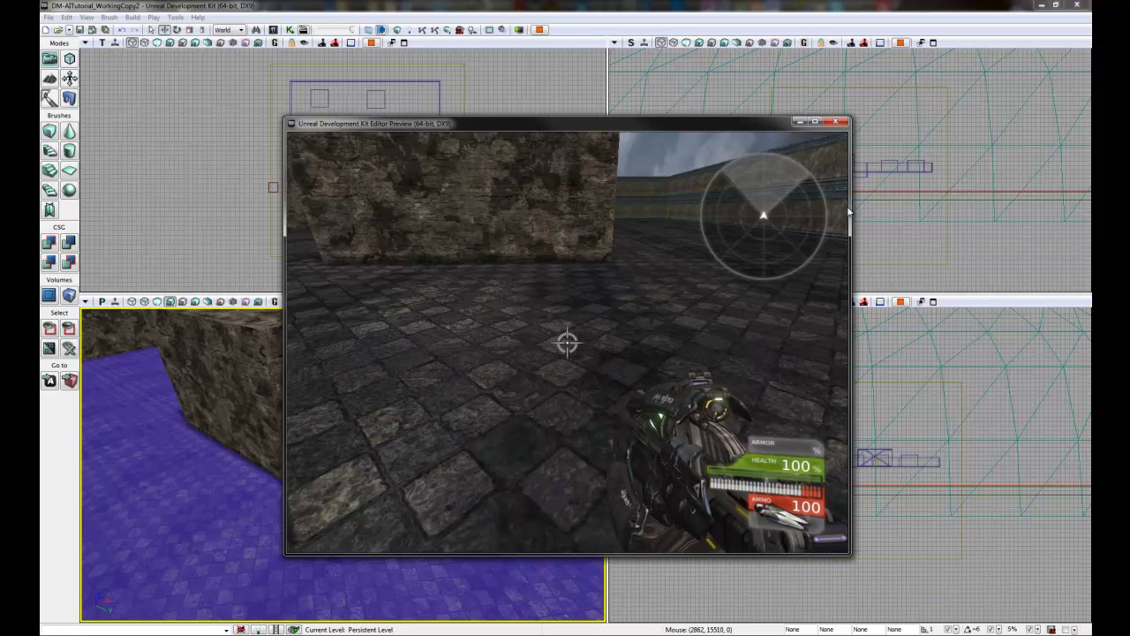
pyautogui.press('Right')
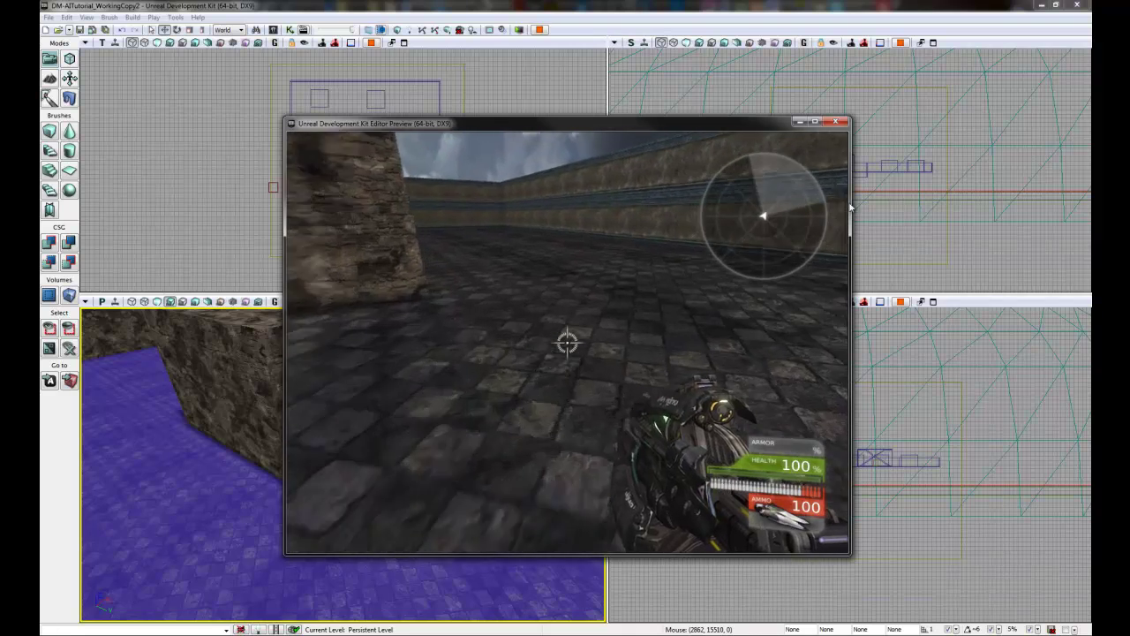
pyautogui.press('Left')
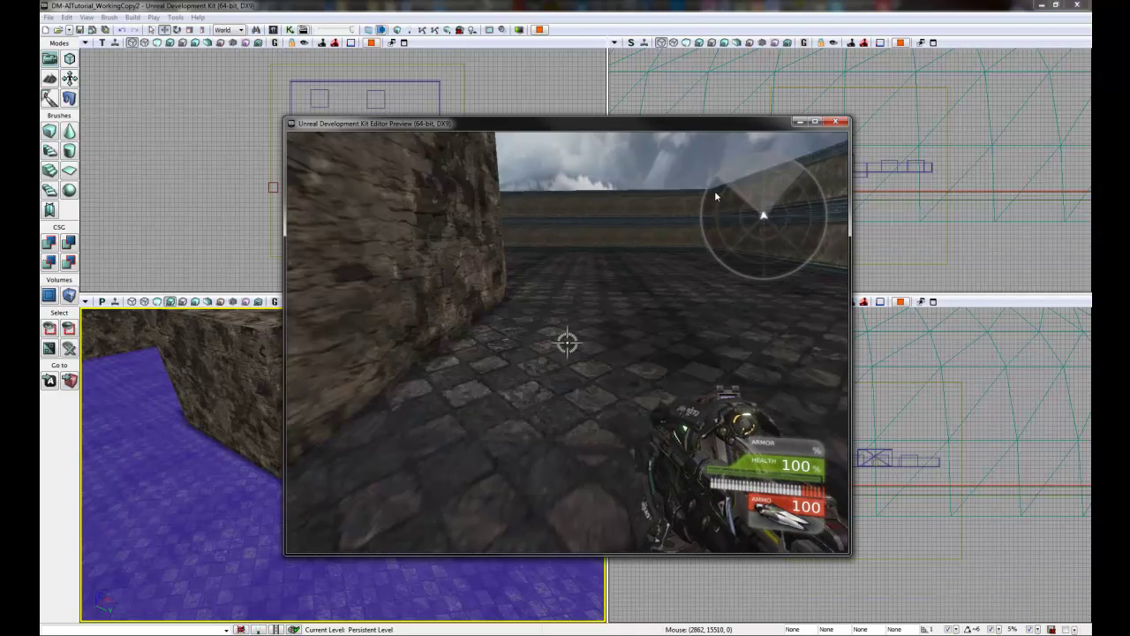
pyautogui.press('Left')
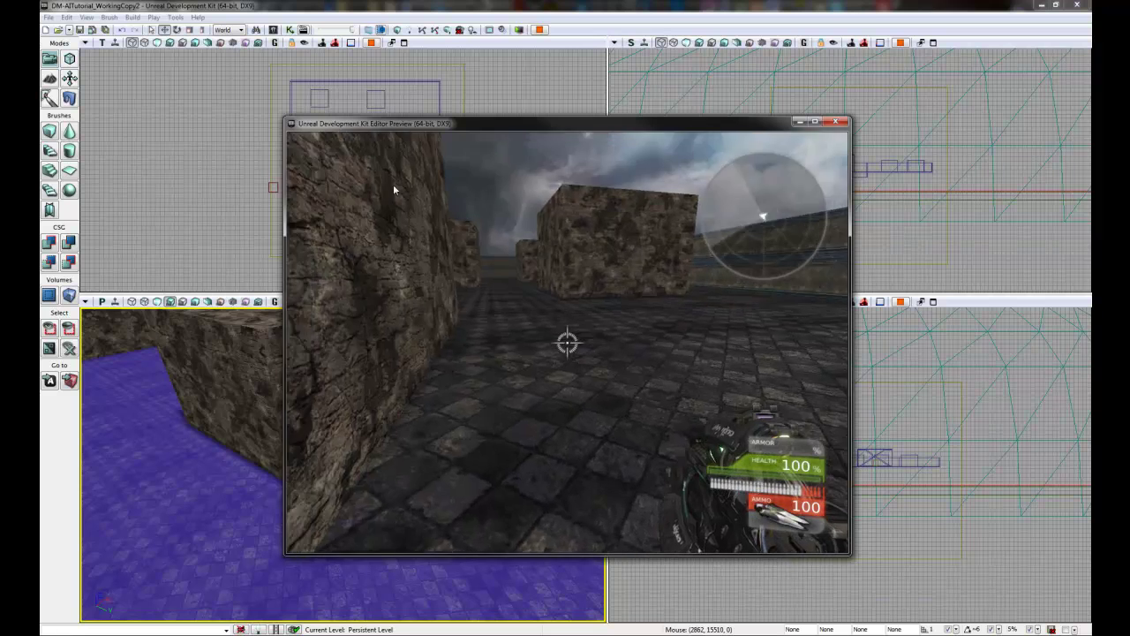
pyautogui.press('Right')
# Step: Spawn a bot with addbots, follow it among the boxes, then end the play-test
pyautogui.press('Tab')
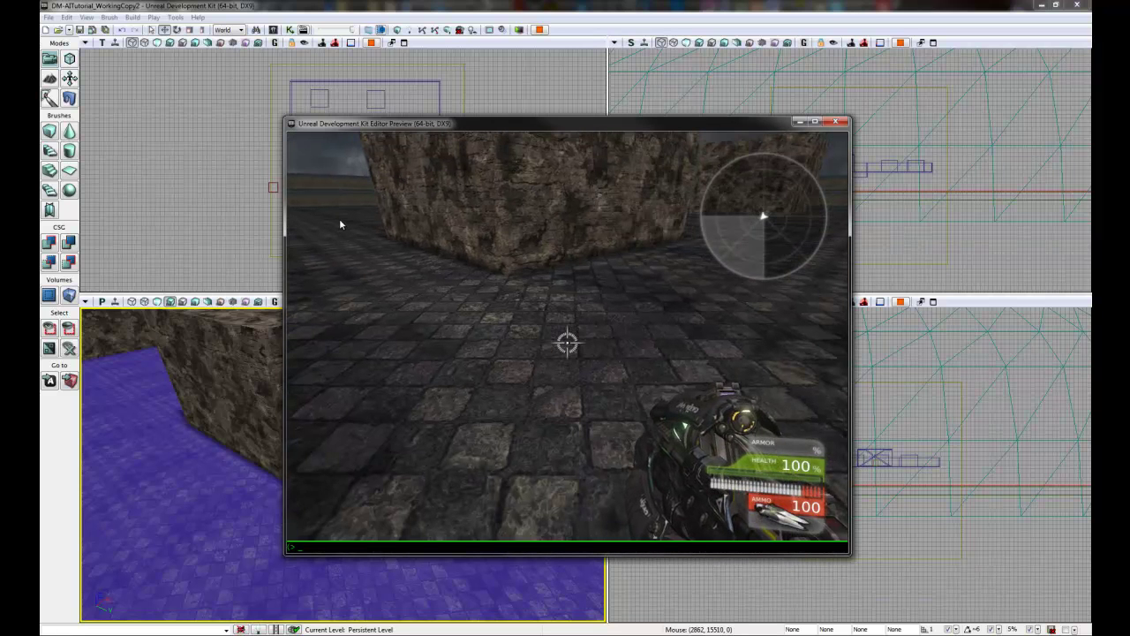
pyautogui.write('addbots')
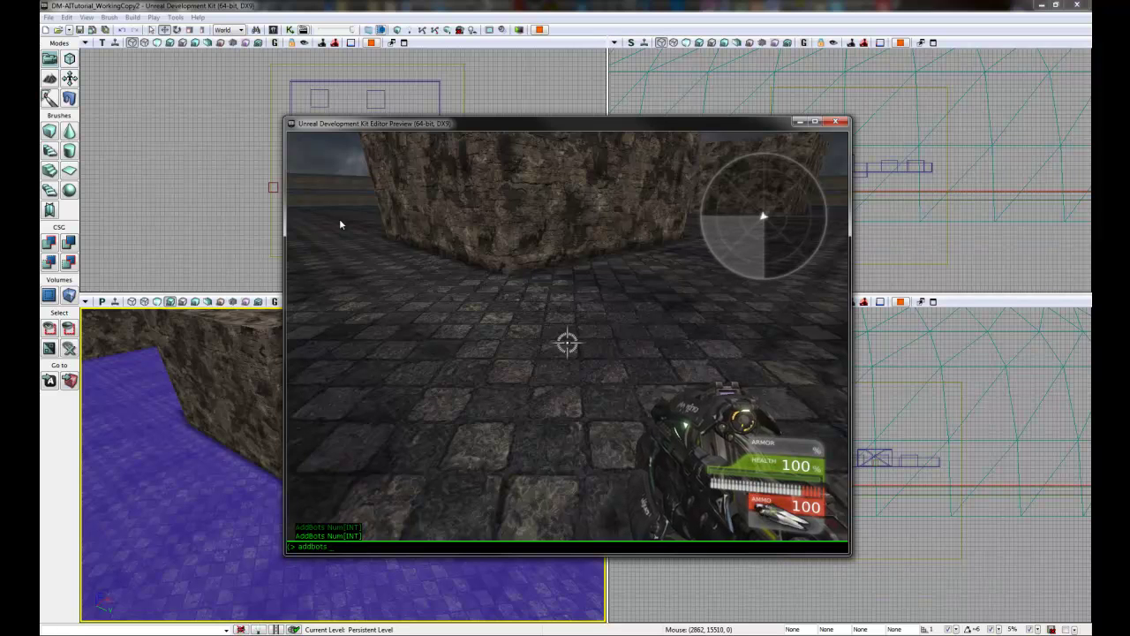
pyautogui.press('Return')
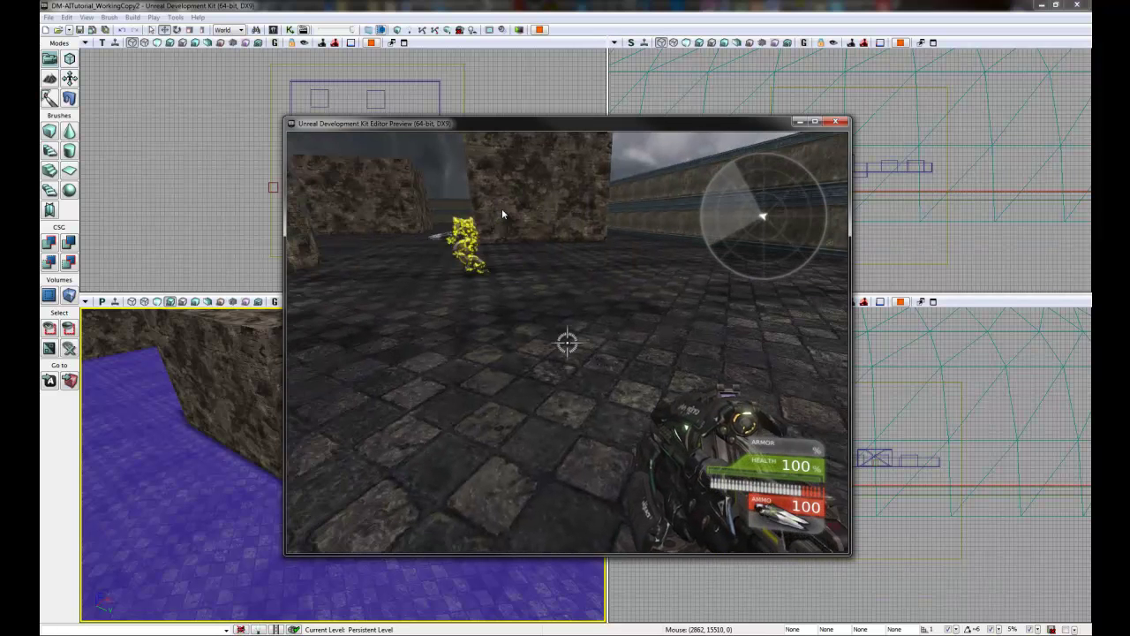
pyautogui.press('w')
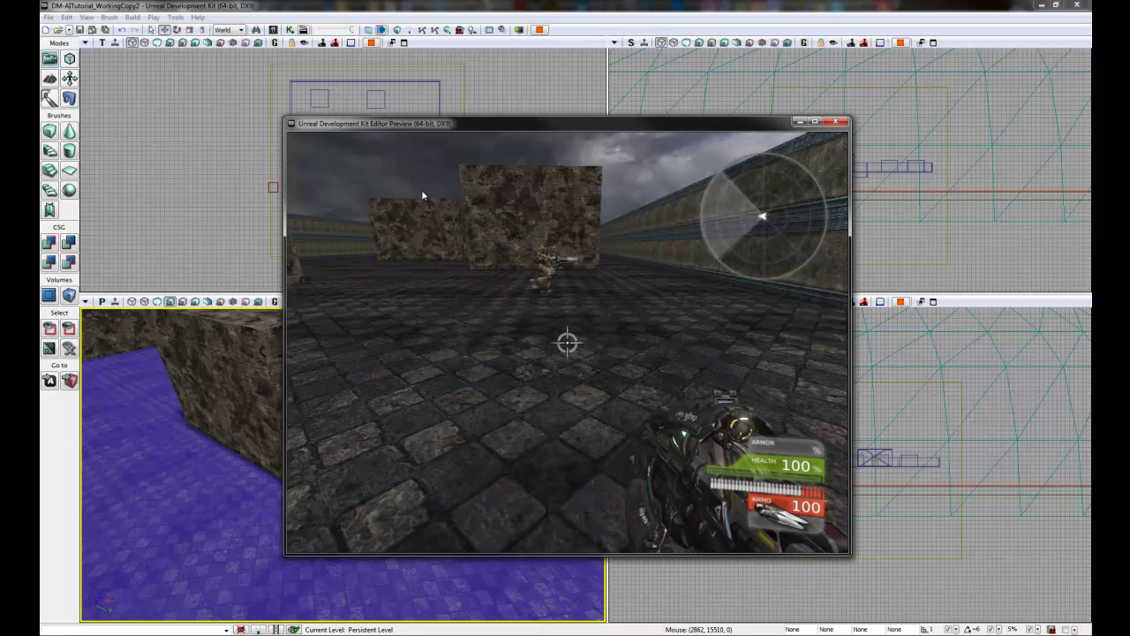
pyautogui.press('w')
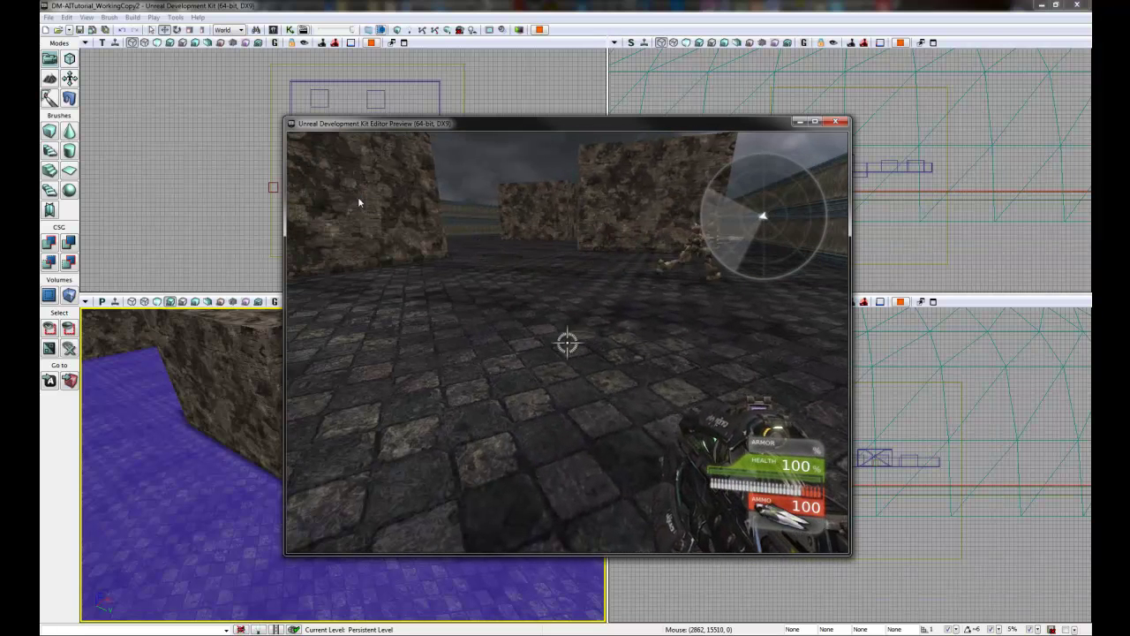
pyautogui.press('Escape')
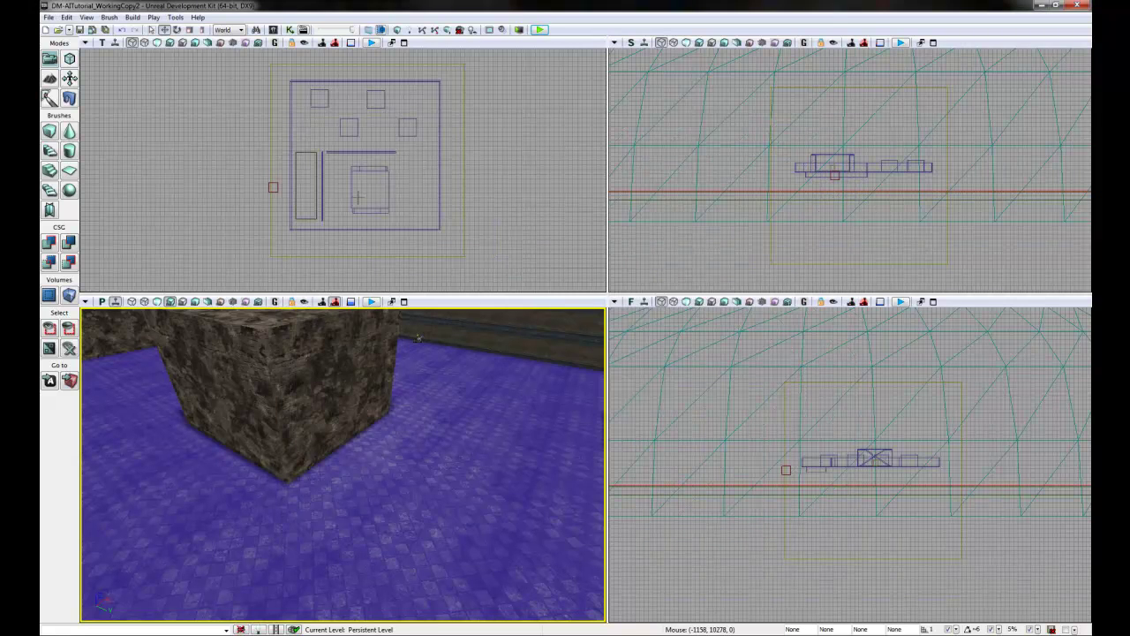
pyautogui.moveTo(404, 515)
pyautogui.mouseDown()
pyautogui.moveTo(378, 504)
pyautogui.moveTo(374, 474)
pyautogui.moveTo(327, 512)
pyautogui.moveTo(439, 518)
pyautogui.mouseUp()
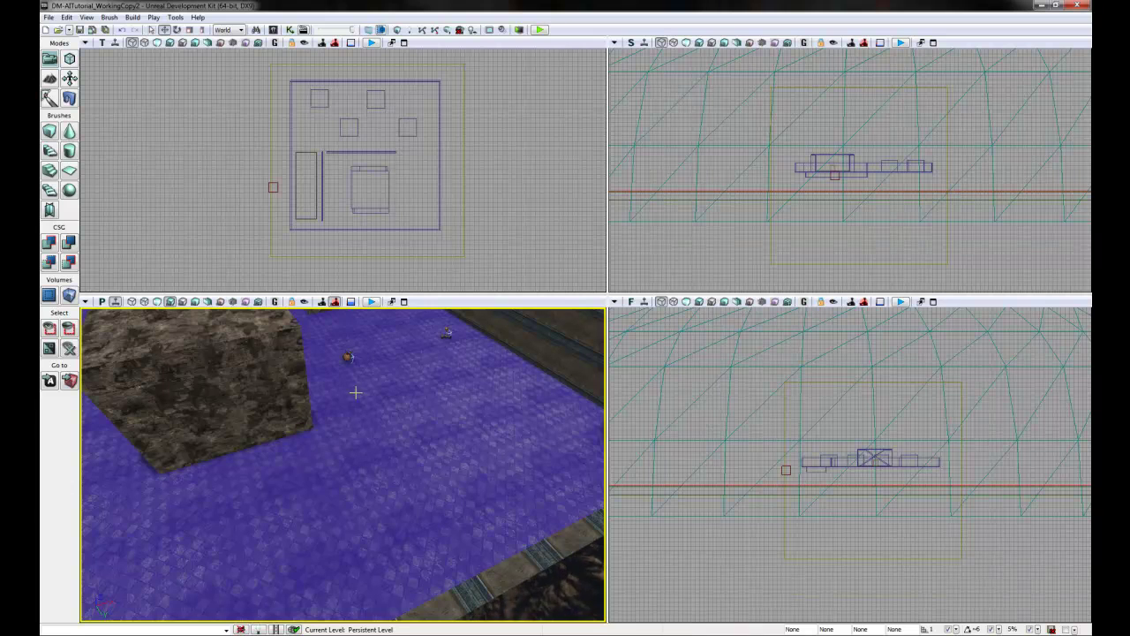
pyautogui.click(349, 357)
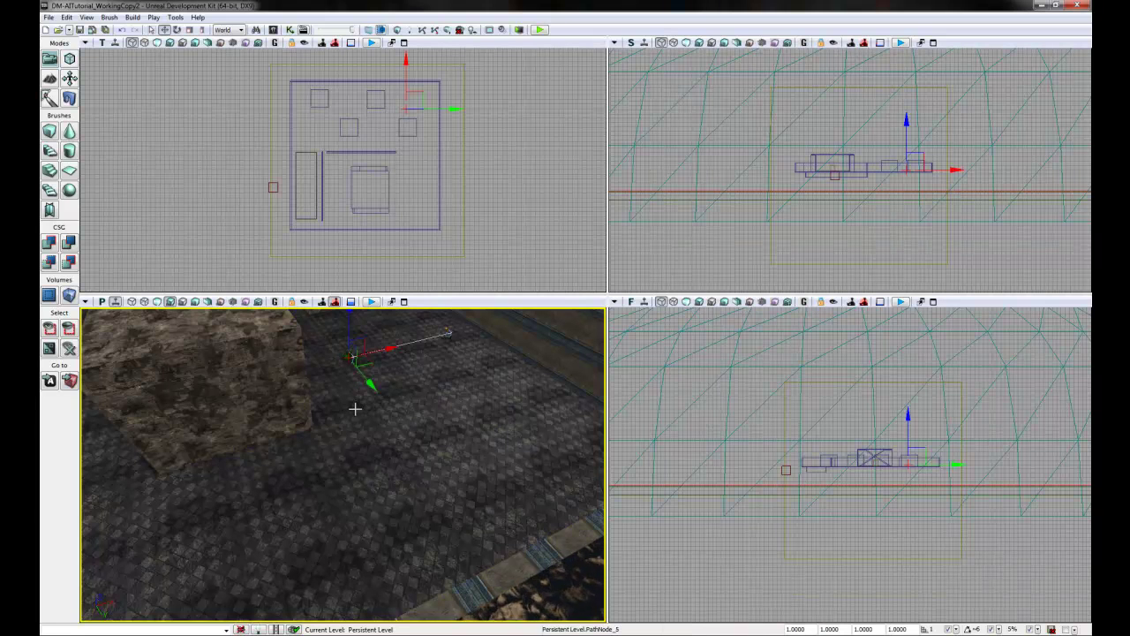
pyautogui.moveTo(348, 398)
pyautogui.mouseDown()
pyautogui.moveTo(327, 500)
pyautogui.moveTo(458, 495)
pyautogui.moveTo(328, 449)
pyautogui.moveTo(327, 469)
pyautogui.moveTo(318, 459)
pyautogui.moveTo(286, 480)
pyautogui.moveTo(222, 575)
pyautogui.moveTo(435, 477)
pyautogui.moveTo(373, 500)
pyautogui.moveTo(386, 492)
pyautogui.mouseUp()
# Step: Add PathNodes at three floor spots: by the first box, the next box, and the box's front
pyautogui.click(401, 476)
pyautogui.moveTo(435, 430)
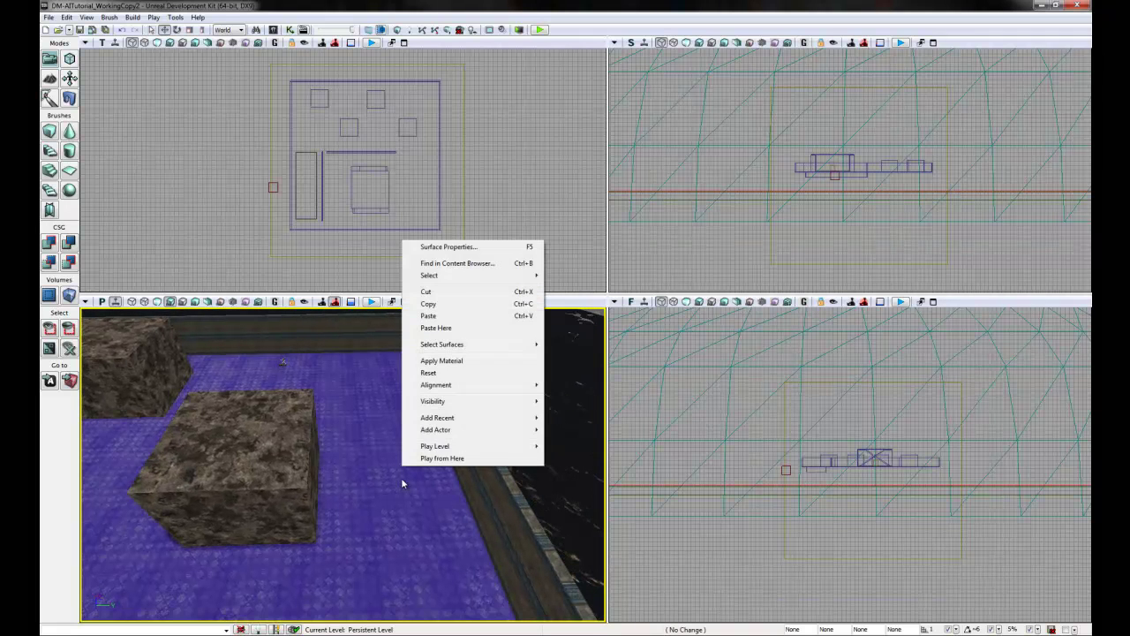
pyautogui.rightClick(401, 478)
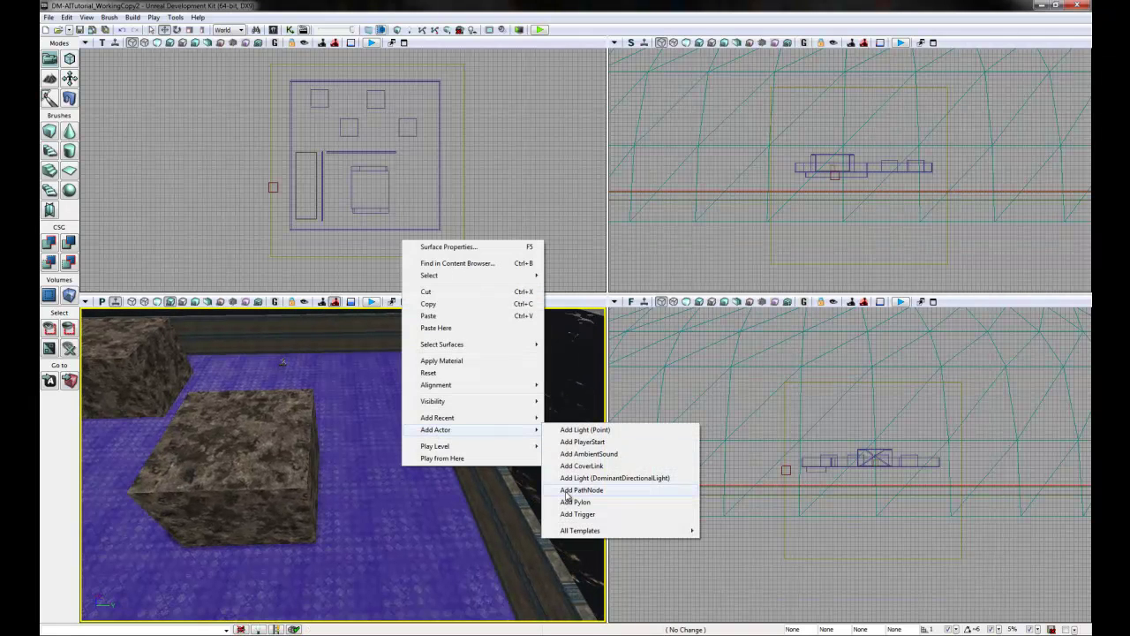
pyautogui.click(568, 491)
pyautogui.moveTo(373, 506); pyautogui.dragTo(273, 504)
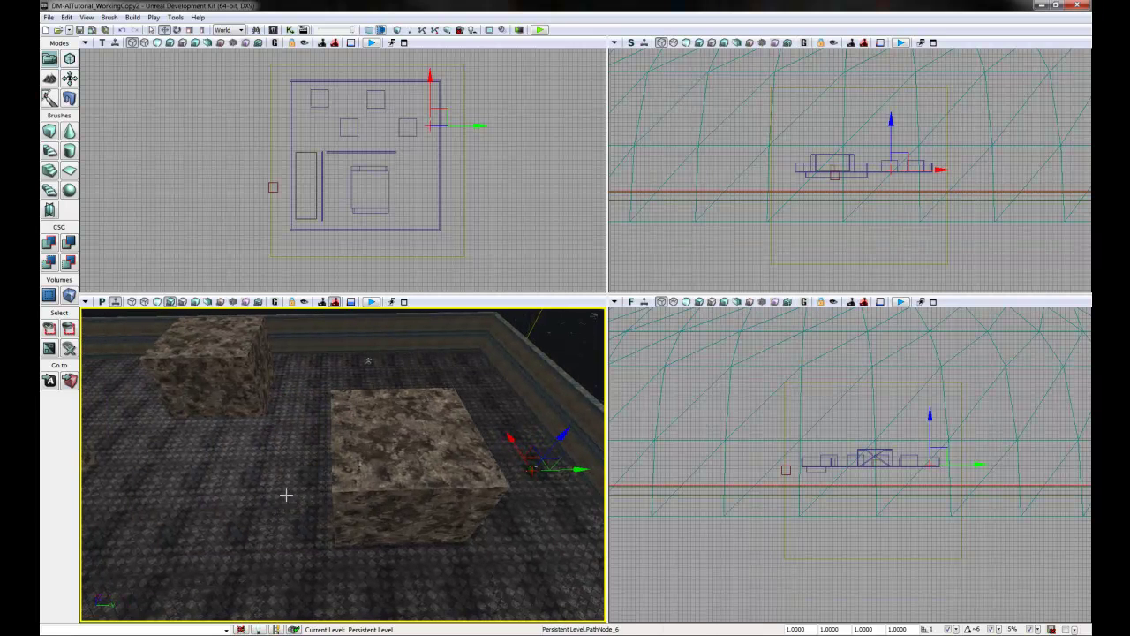
pyautogui.rightClick(255, 472)
pyautogui.moveTo(288, 437)
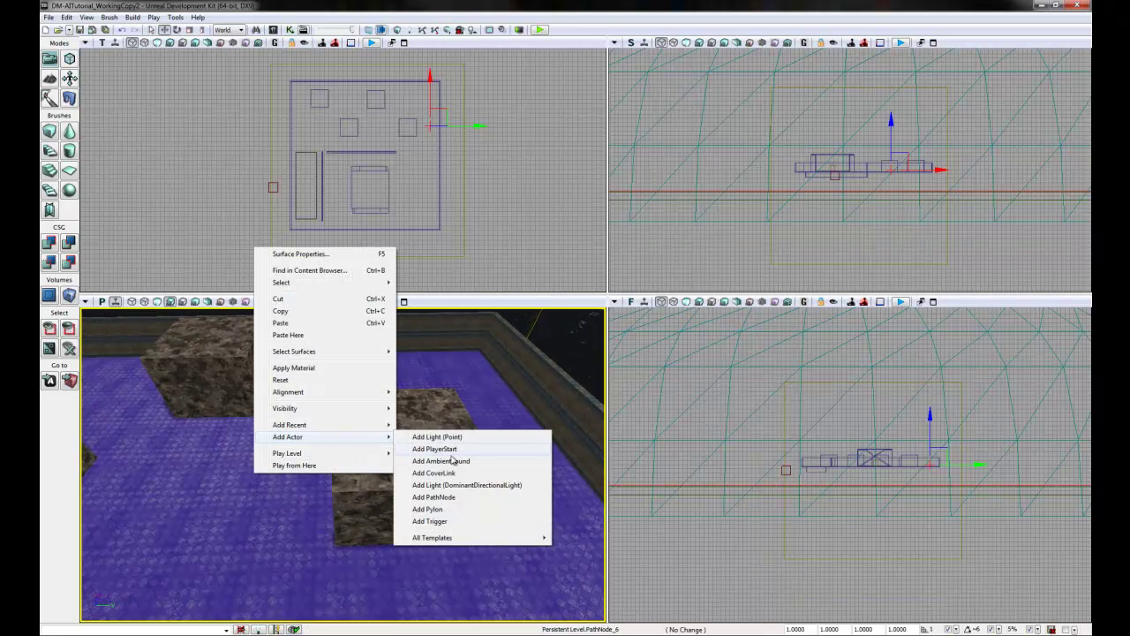
pyautogui.click(442, 497)
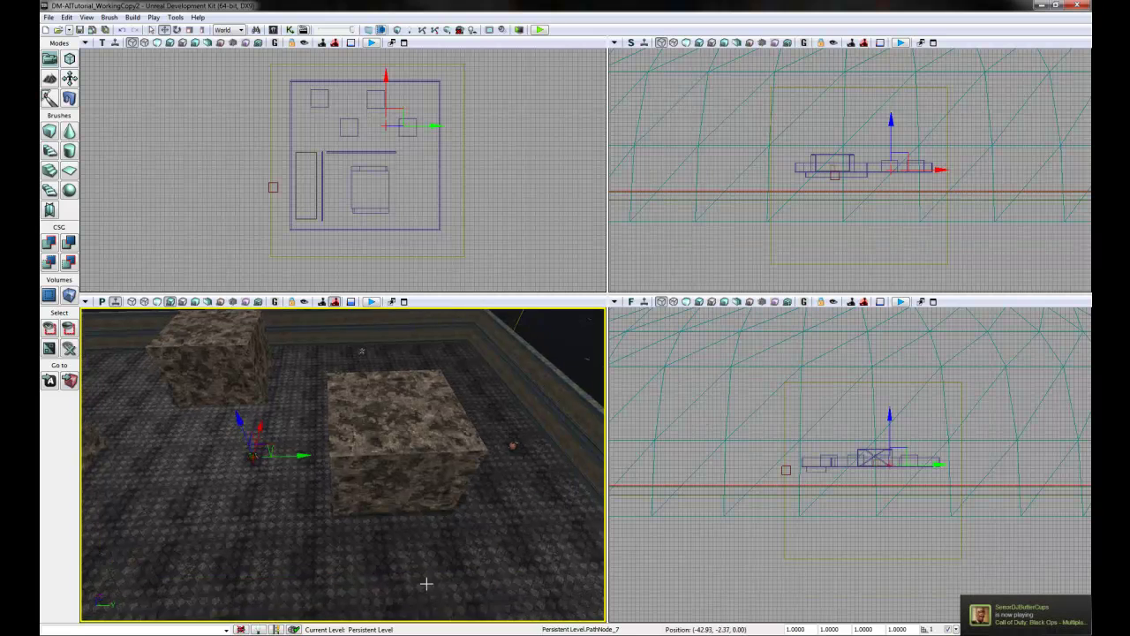
pyautogui.moveTo(361, 366); pyautogui.dragTo(426, 532)
pyautogui.rightClick(407, 522)
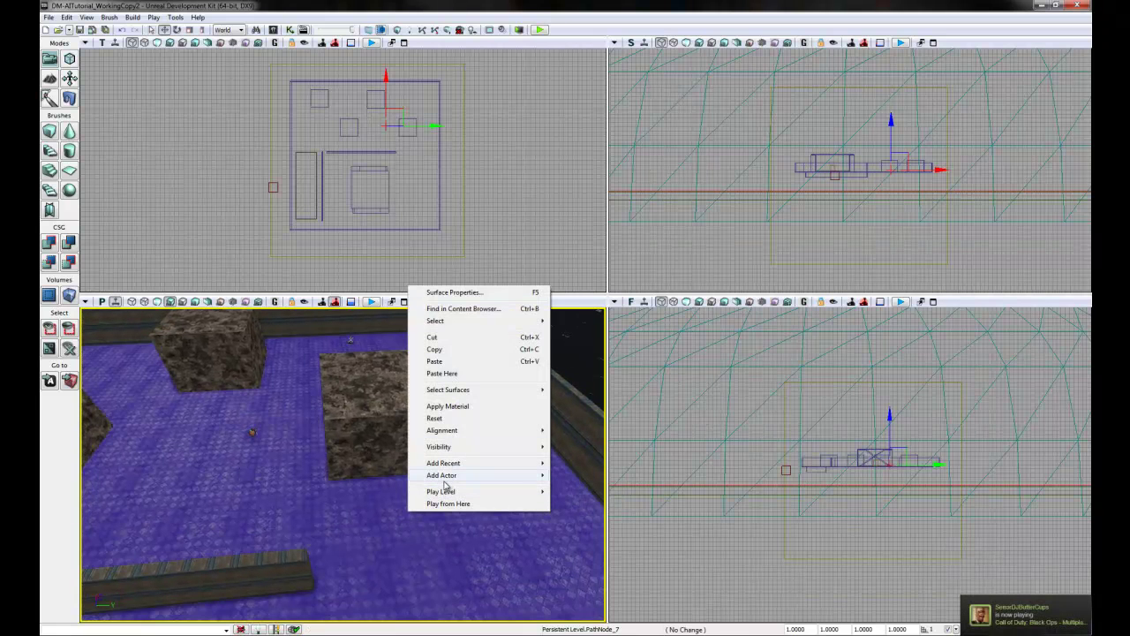
pyautogui.moveTo(441, 475)
pyautogui.click(587, 535)
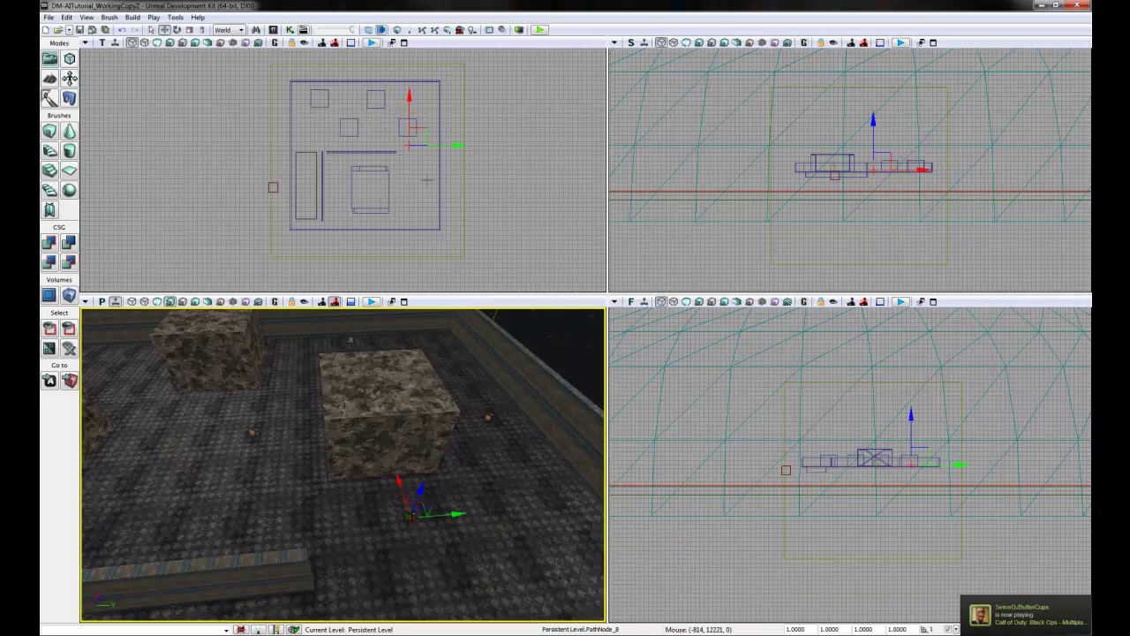
# Step: Build paths, dismiss the Map Check warning, inspect PathNode_7, and re-add a node before the box
pyautogui.click(425, 32)
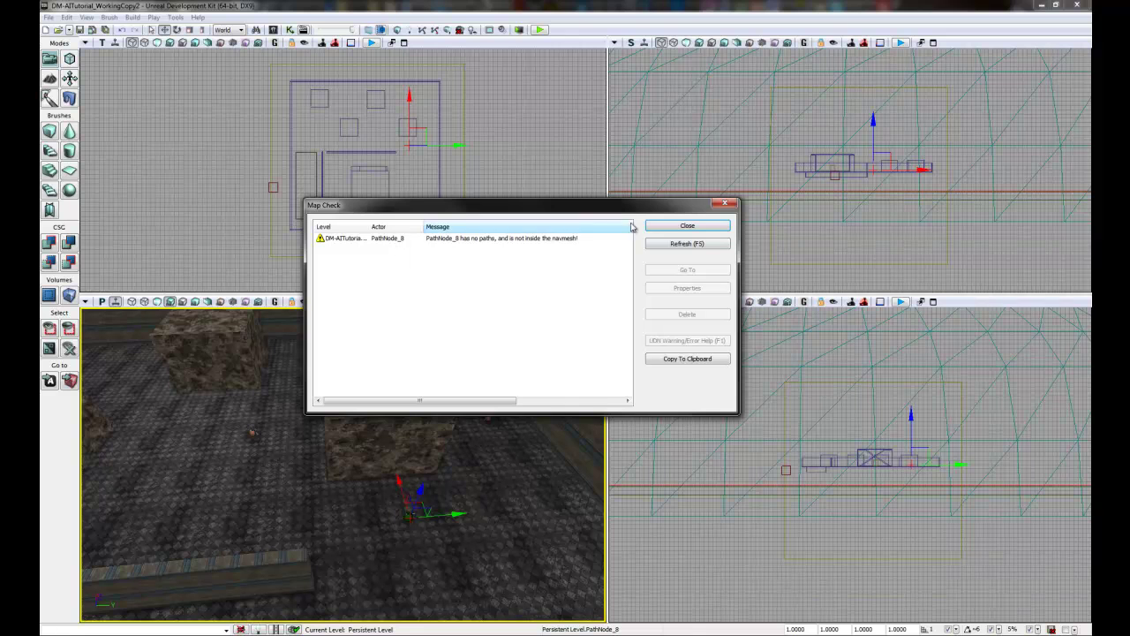
pyautogui.click(686, 226)
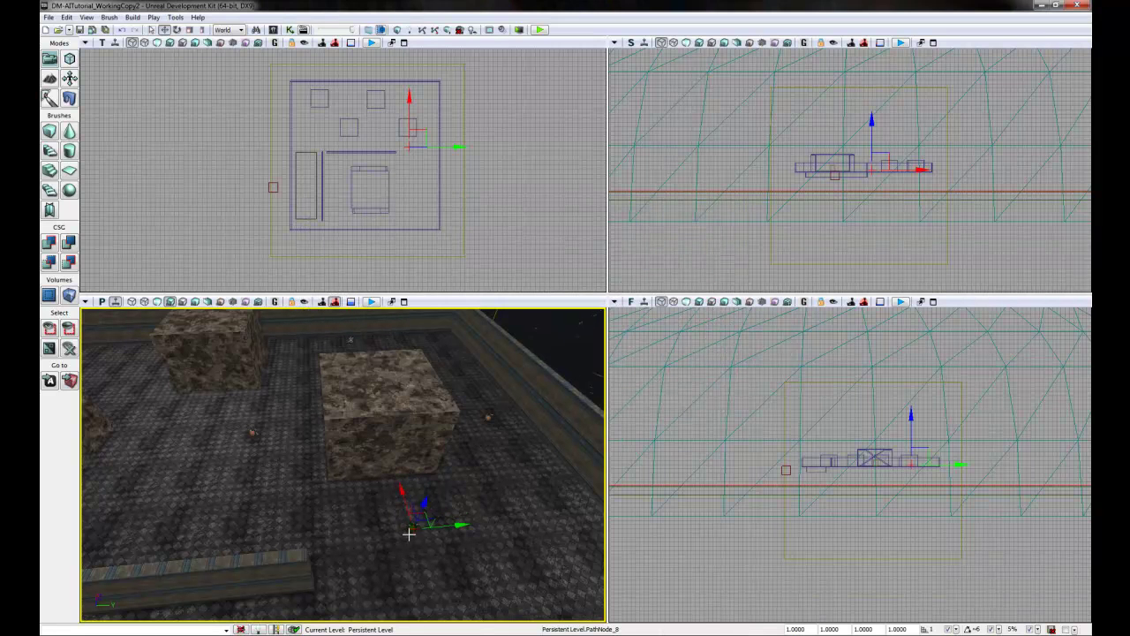
pyautogui.click(250, 431)
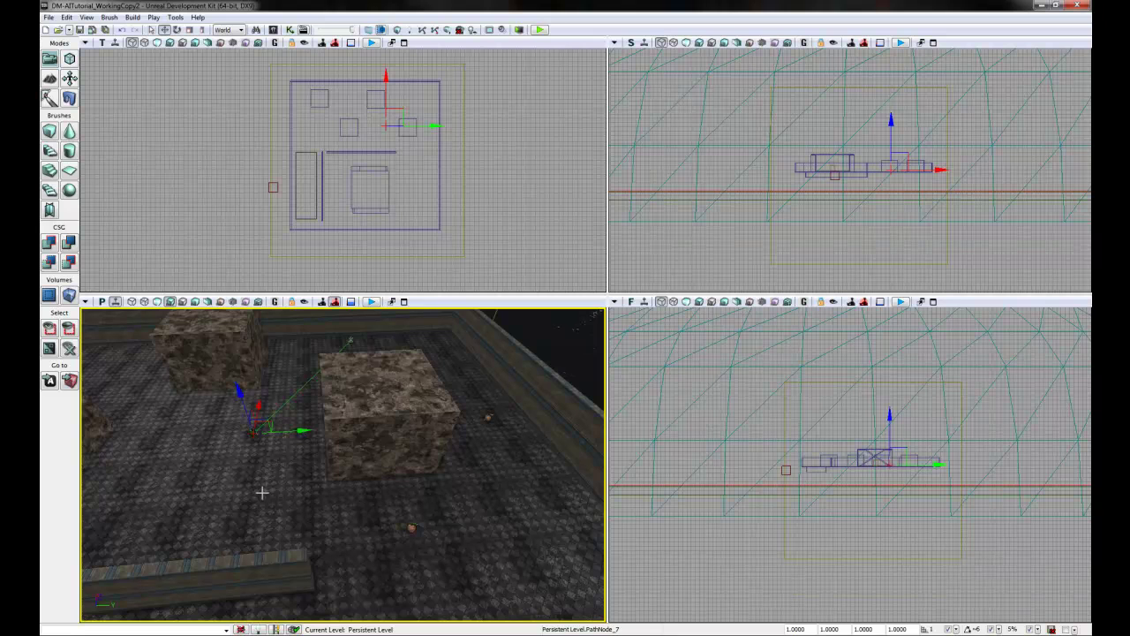
pyautogui.click(277, 468)
pyautogui.click(255, 435)
pyautogui.click(406, 529)
# Step: Nudge the new node sideways and build paths, dismissing the Map Check report
pyautogui.moveTo(454, 524); pyautogui.dragTo(374, 491)
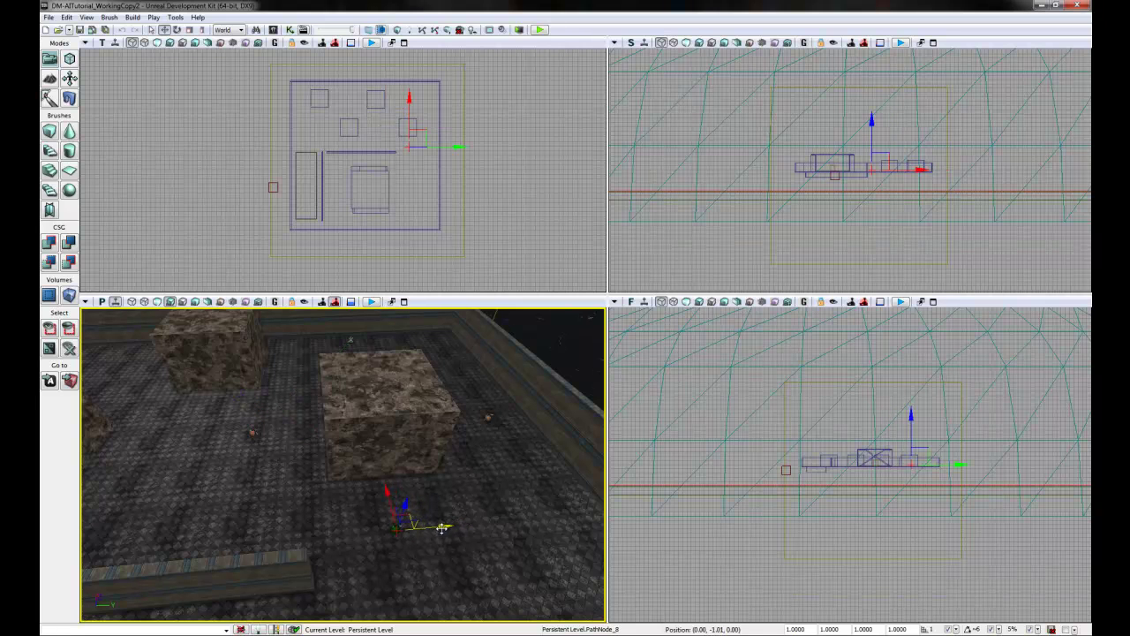
pyautogui.click(253, 433)
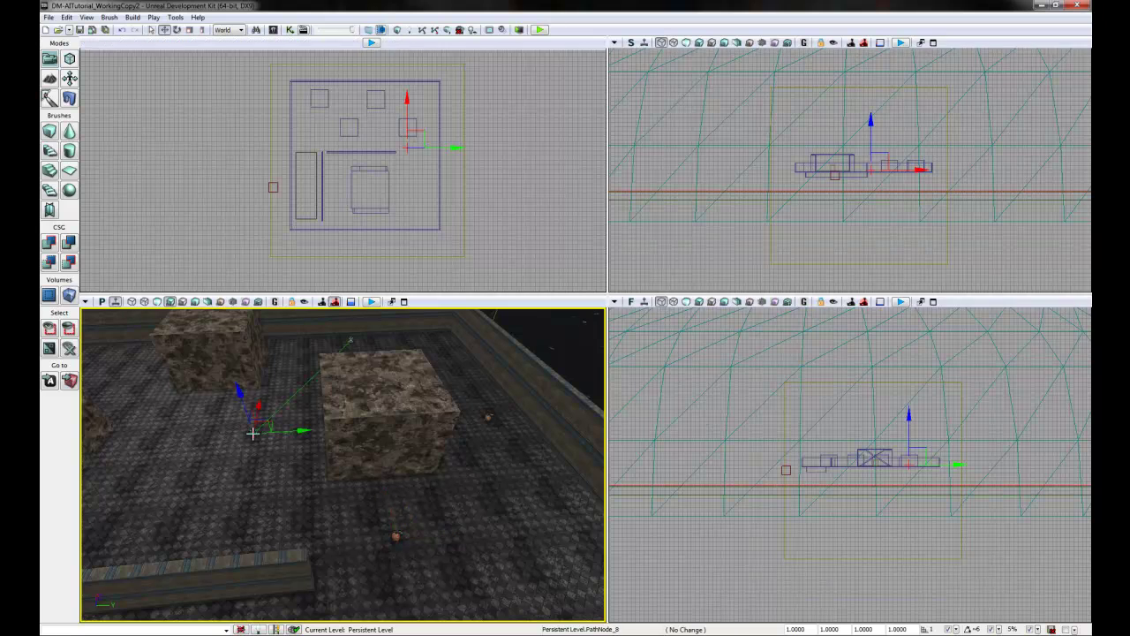
pyautogui.click(422, 29)
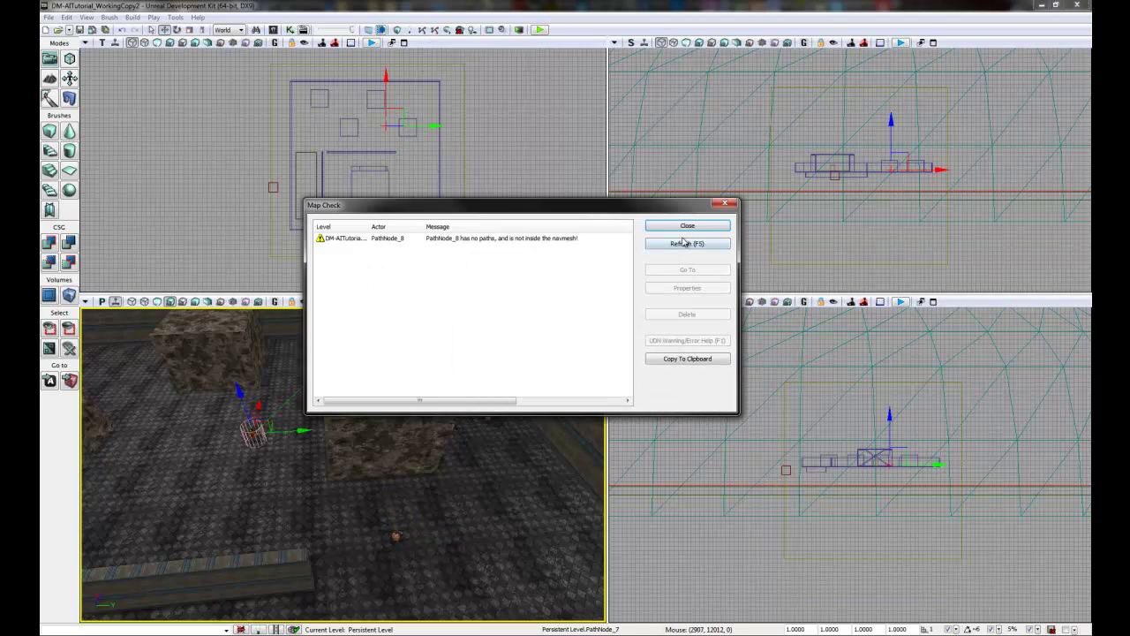
pyautogui.click(687, 227)
# Step: Shift PathNode_8 along the floor and rebuild the paths
pyautogui.click(398, 519)
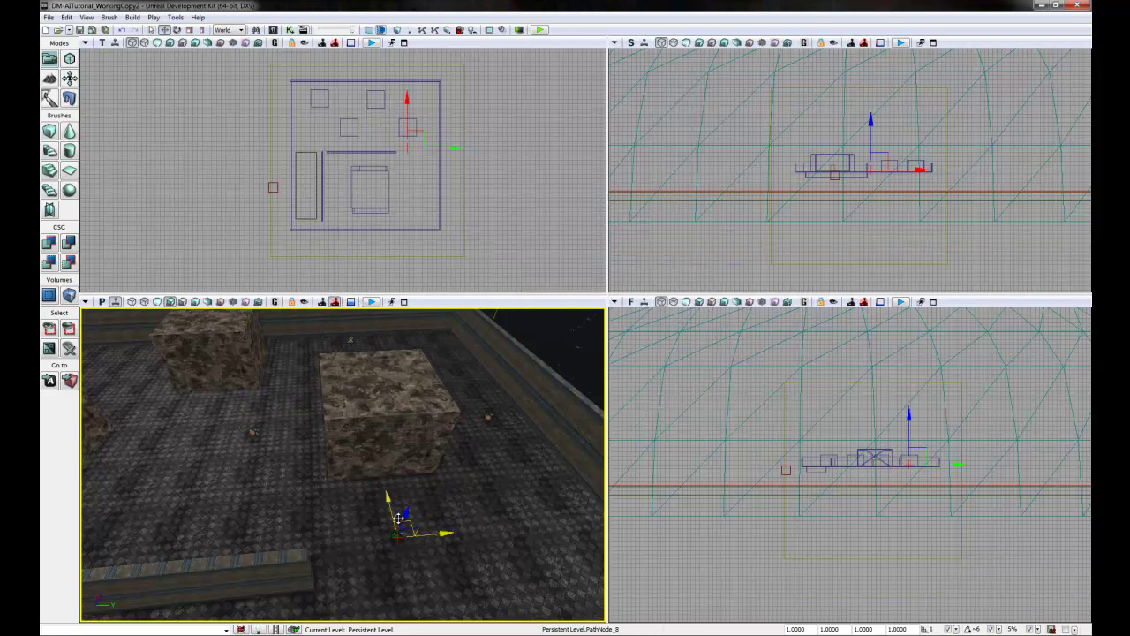
pyautogui.moveTo(433, 534); pyautogui.dragTo(429, 534)
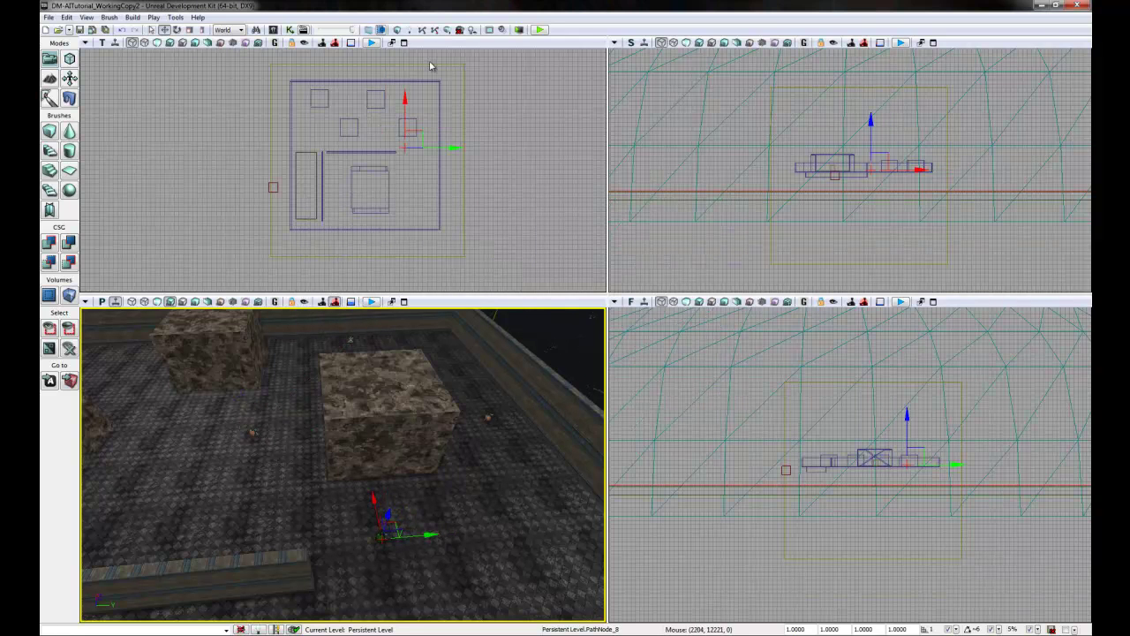
pyautogui.click(422, 30)
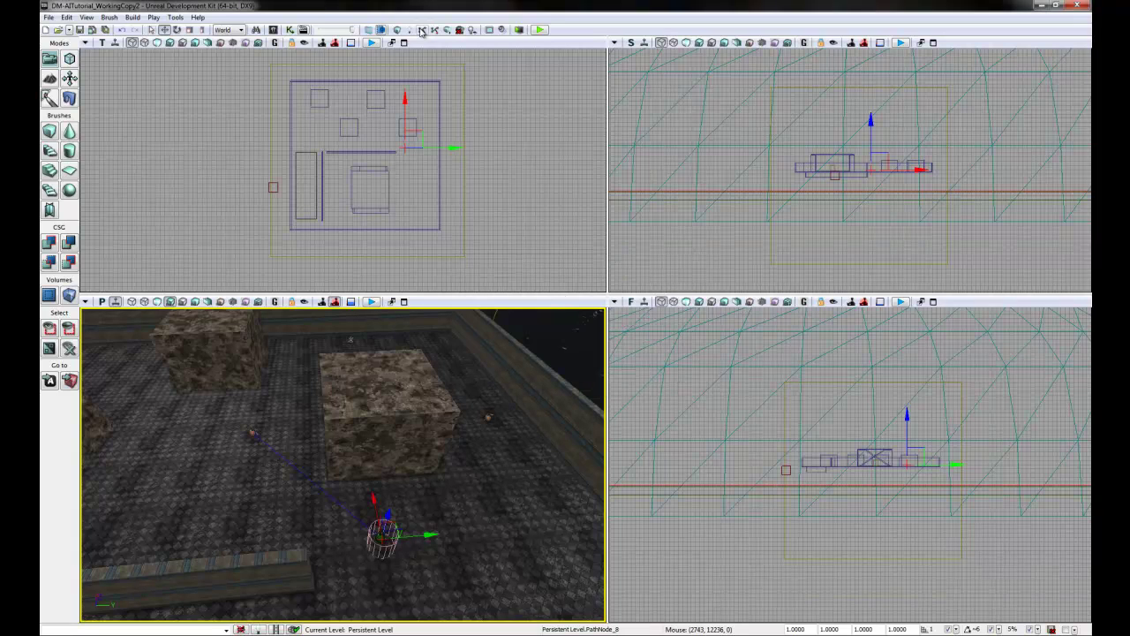
pyautogui.moveTo(372, 498); pyautogui.dragTo(374, 524)
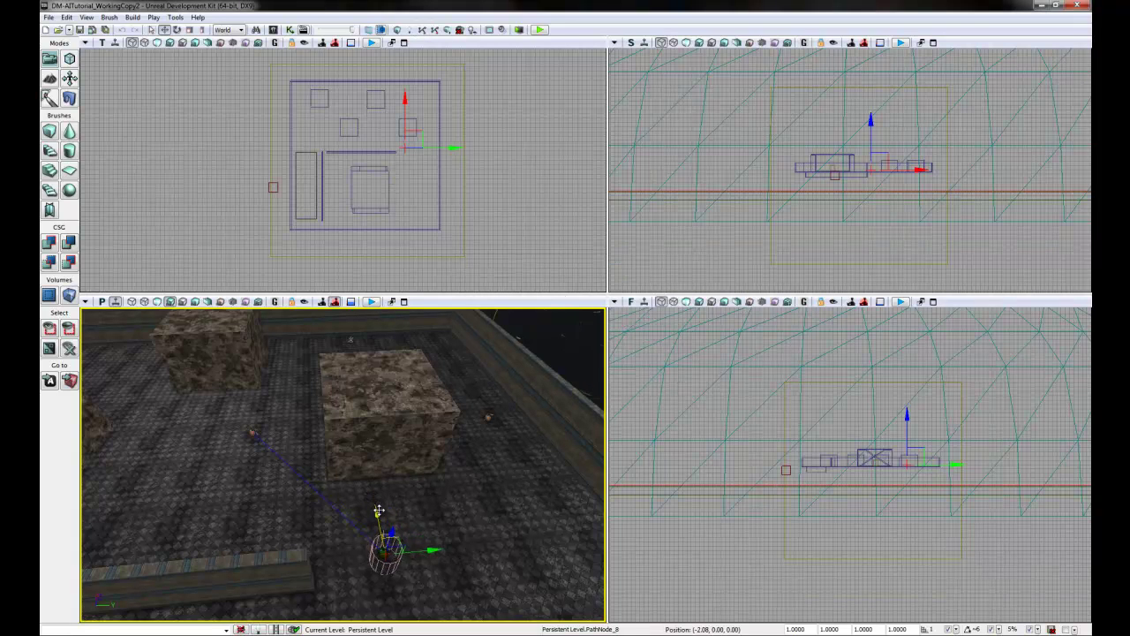
pyautogui.click(490, 417)
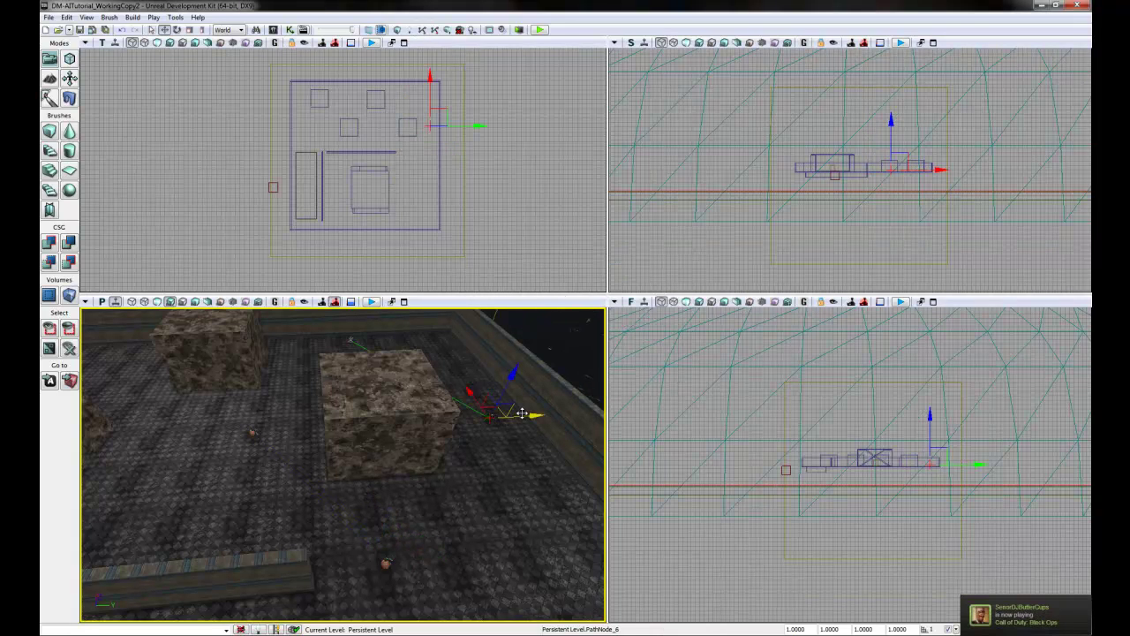
pyautogui.click(422, 31)
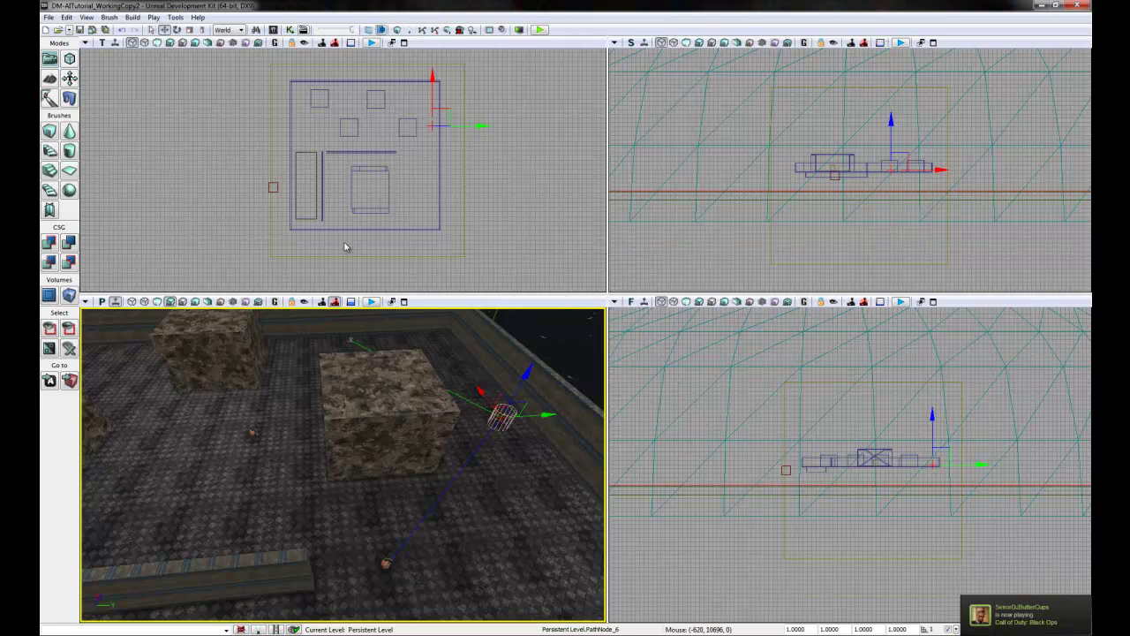
# Step: Select PathNode_7 and PathNode_6 in turn to check their path links
pyautogui.click(255, 432)
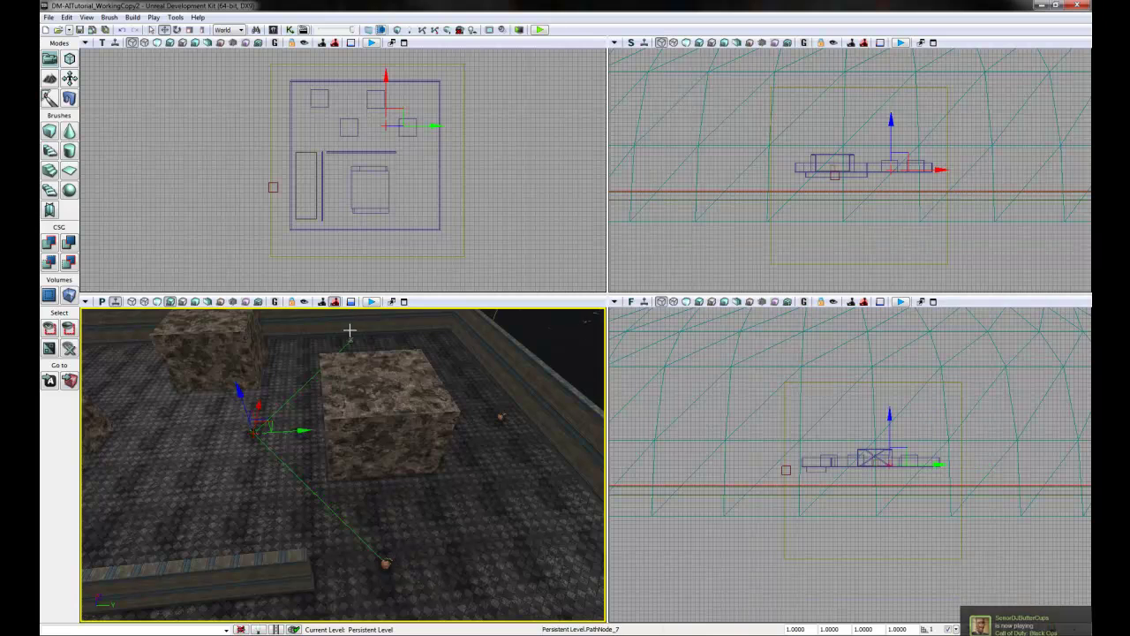
pyautogui.click(502, 416)
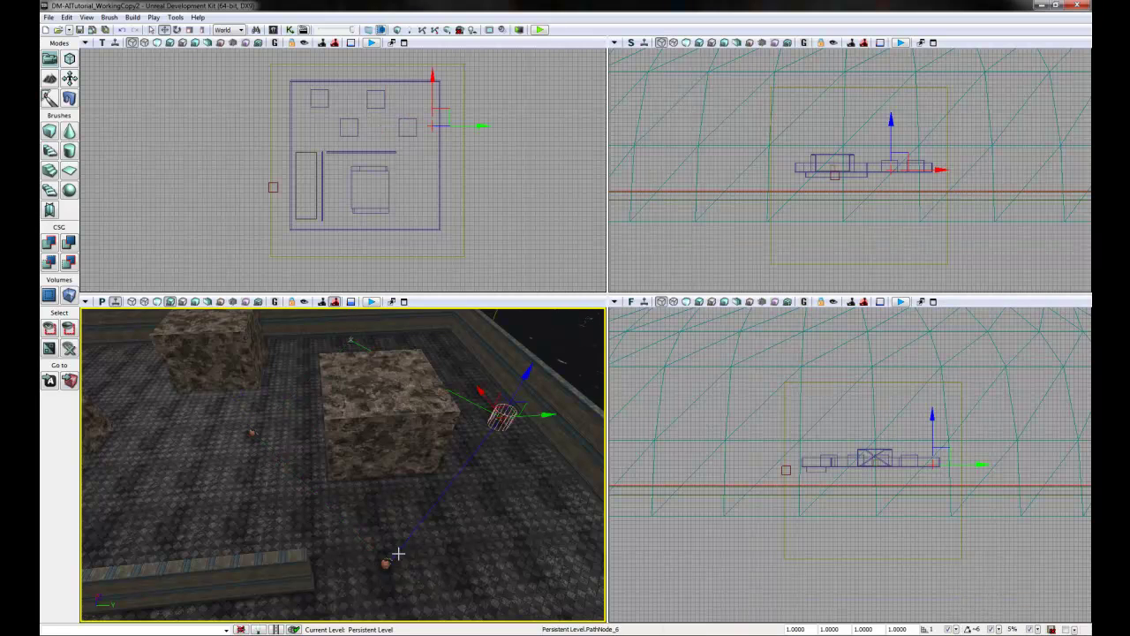
pyautogui.click(252, 431)
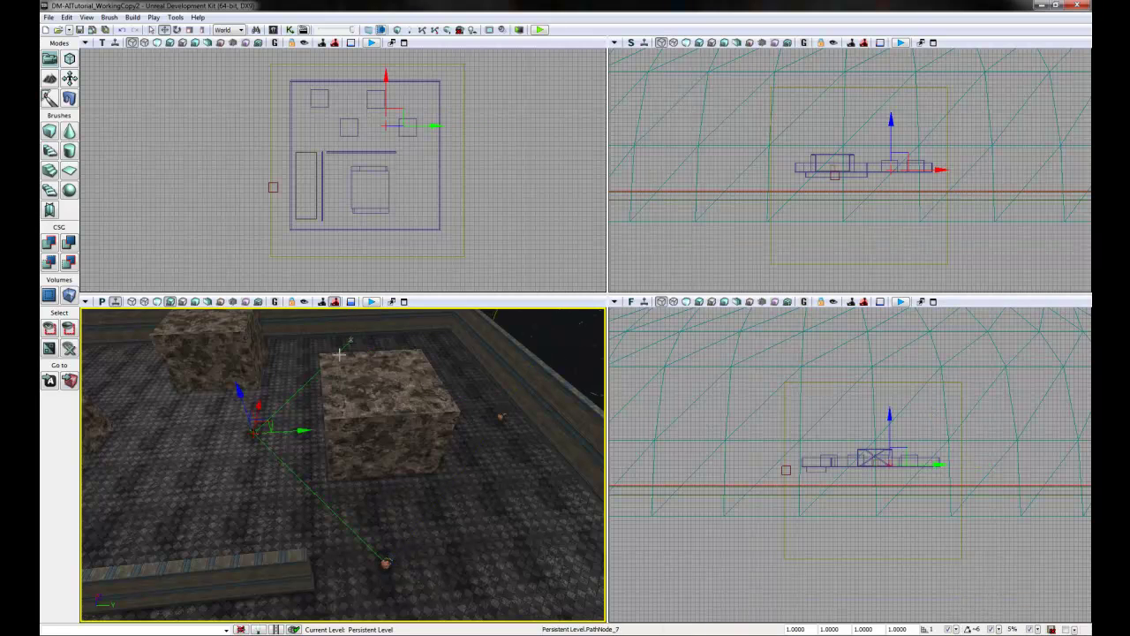
pyautogui.click(349, 339)
pyautogui.click(499, 417)
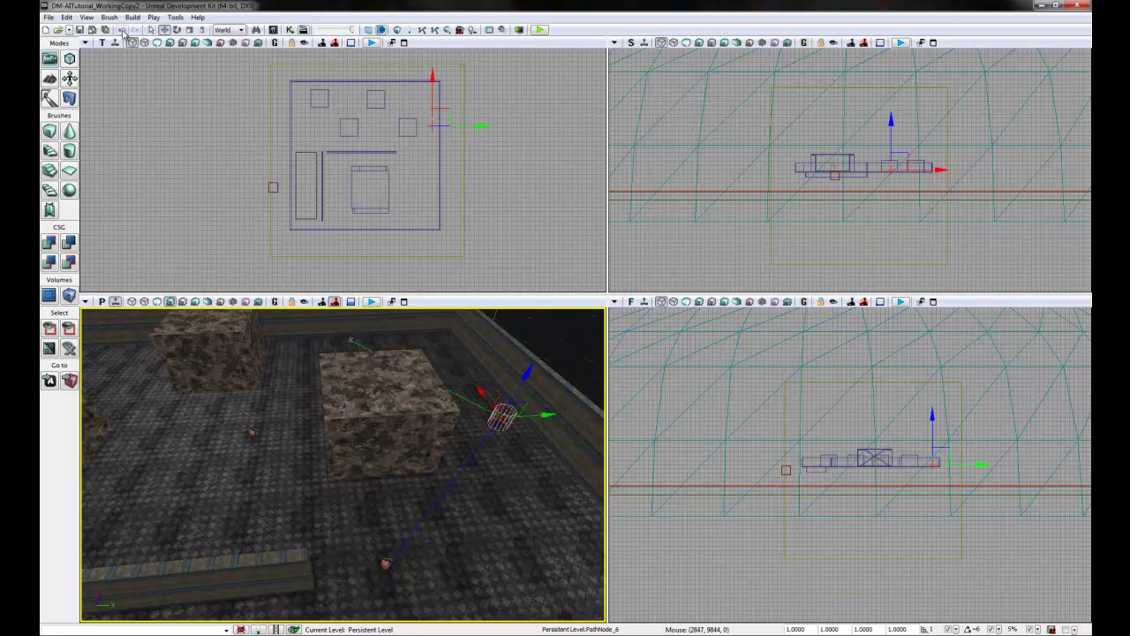
# Step: Save the level, then briefly launch Play Level and exit it
pyautogui.click(105, 30)
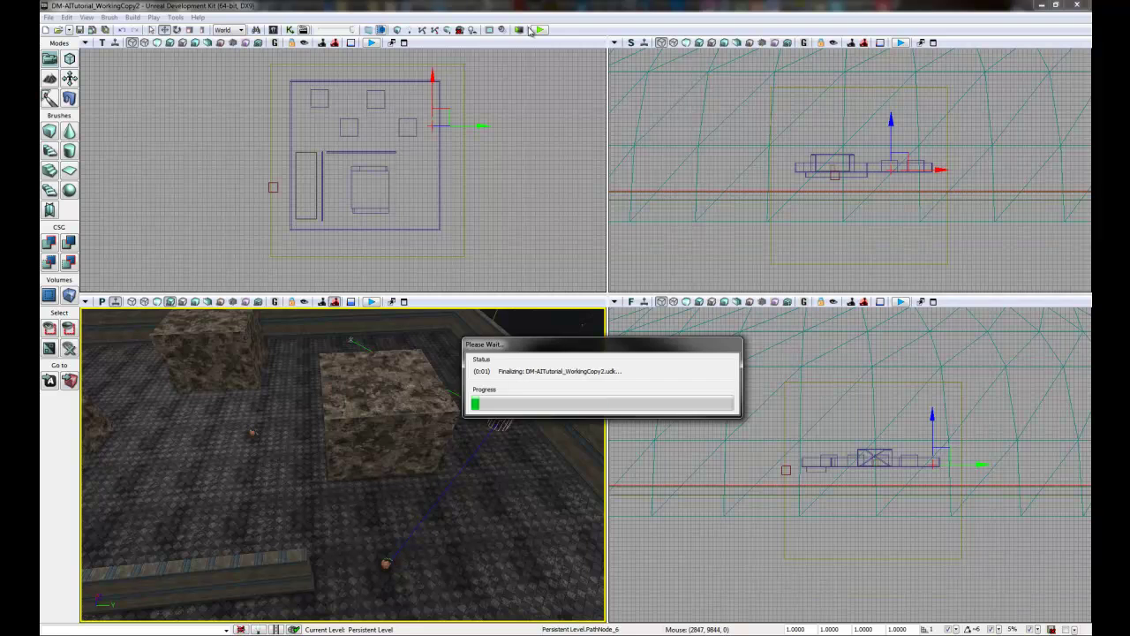
pyautogui.rightClick(440, 565)
pyautogui.click(471, 546)
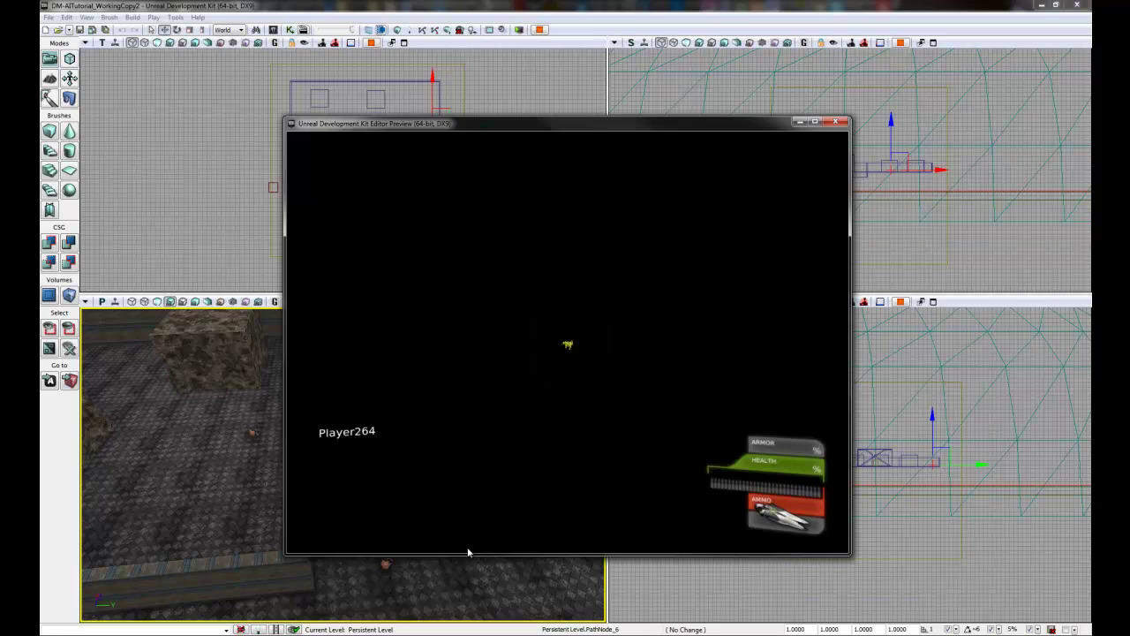
pyautogui.press('Escape')
# Step: Start a play-test from a floor spot beside the box and open the console
pyautogui.moveTo(466, 548); pyautogui.dragTo(442, 533)
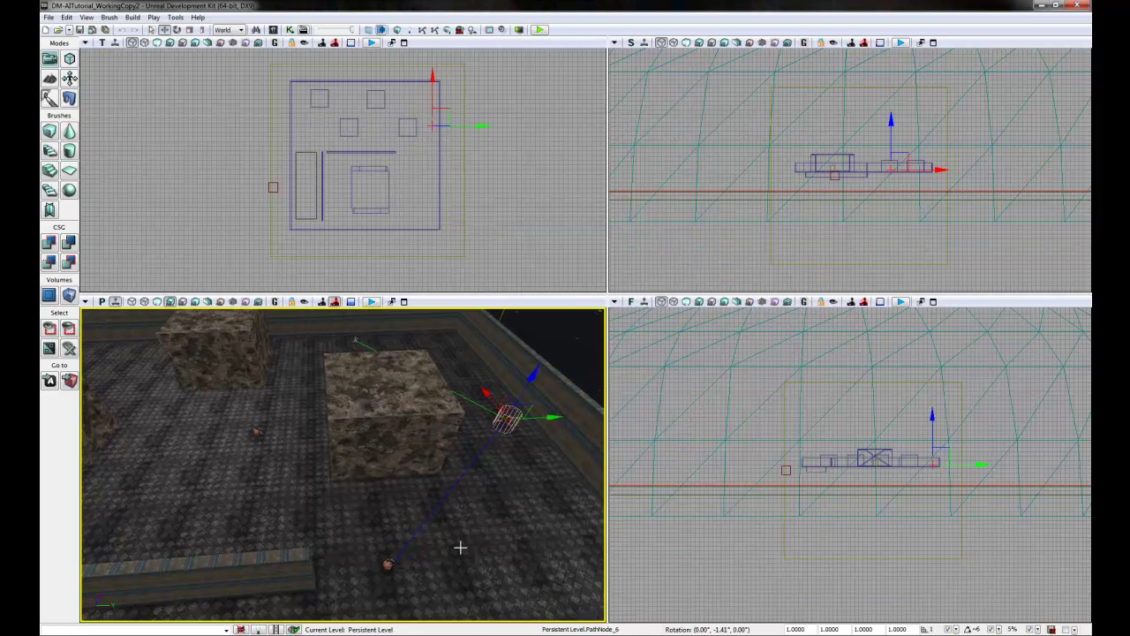
pyautogui.rightClick(515, 548)
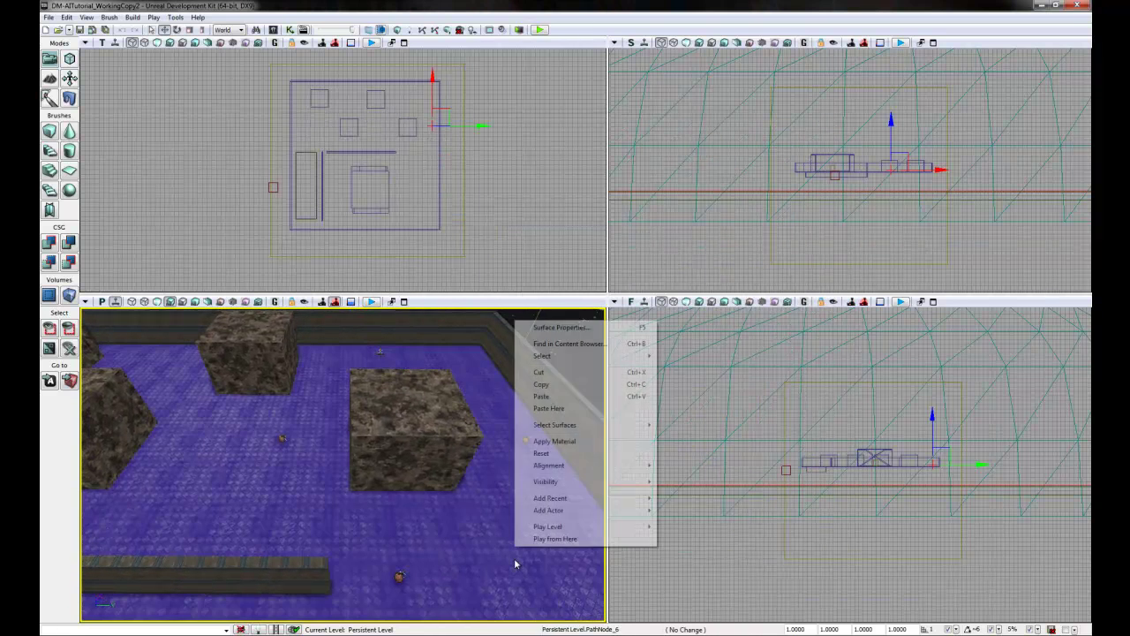
pyautogui.click(553, 539)
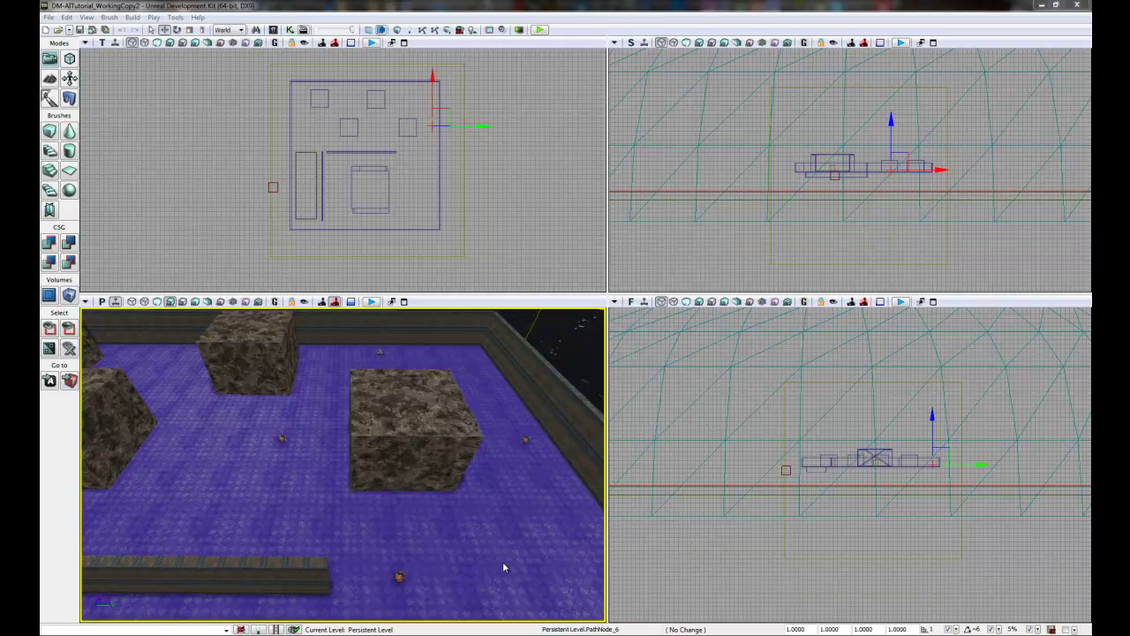
pyautogui.press('Tab')
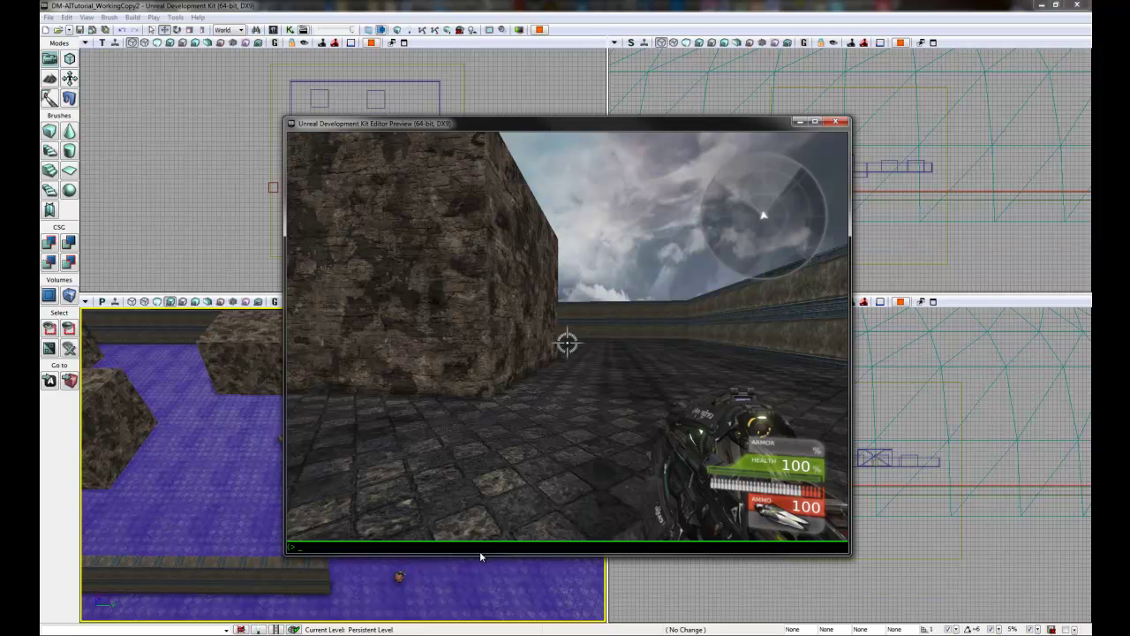
# Step: Run invisible 1 and addbots in the console so the player is hidden and a bot spawns
pyautogui.write('invisible 1')
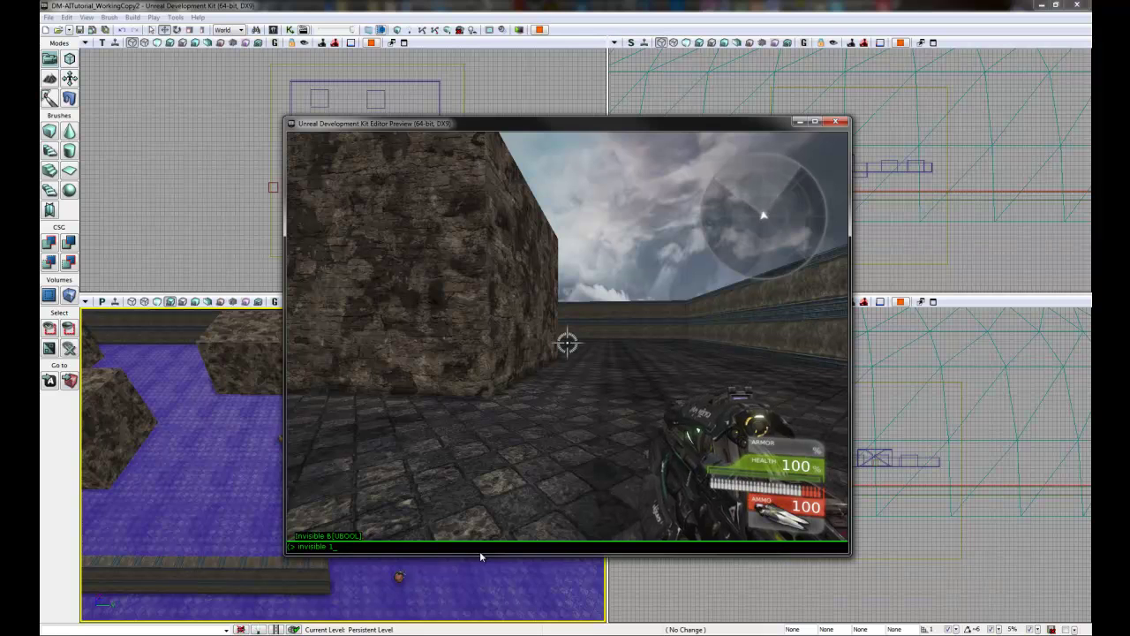
pyautogui.press('Return')
pyautogui.write('a')
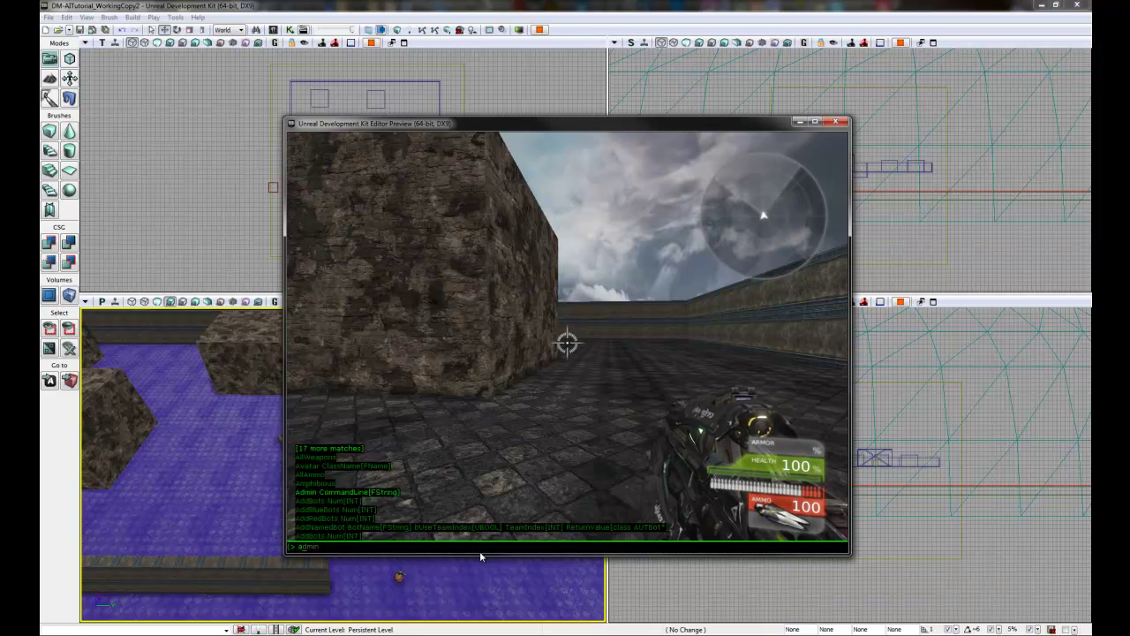
pyautogui.write('ddbots 1')
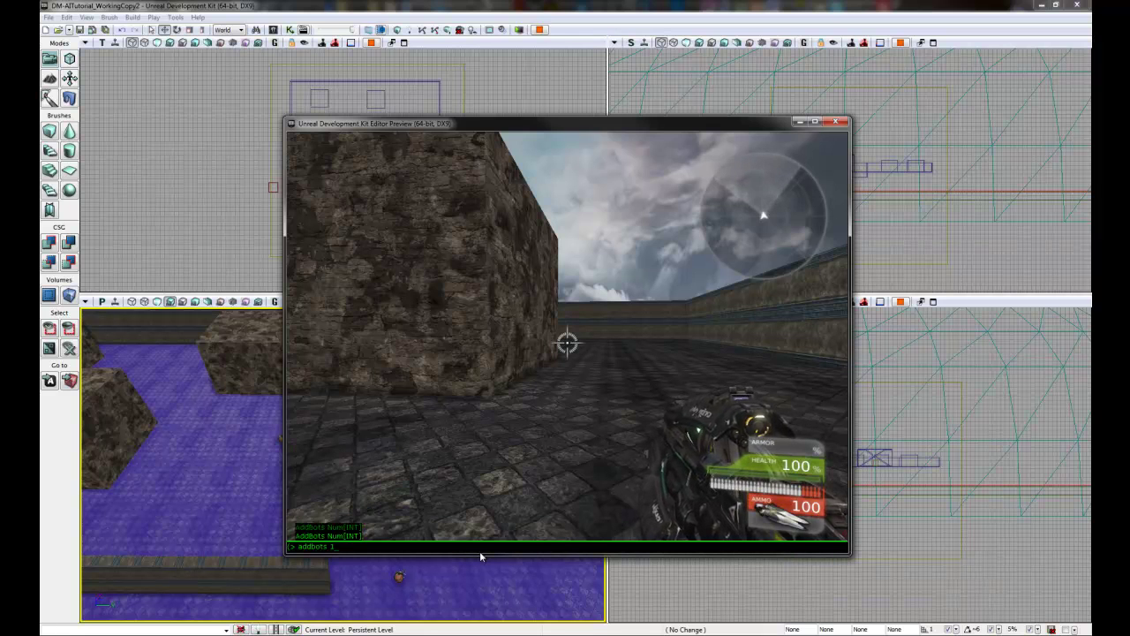
pyautogui.press('Return')
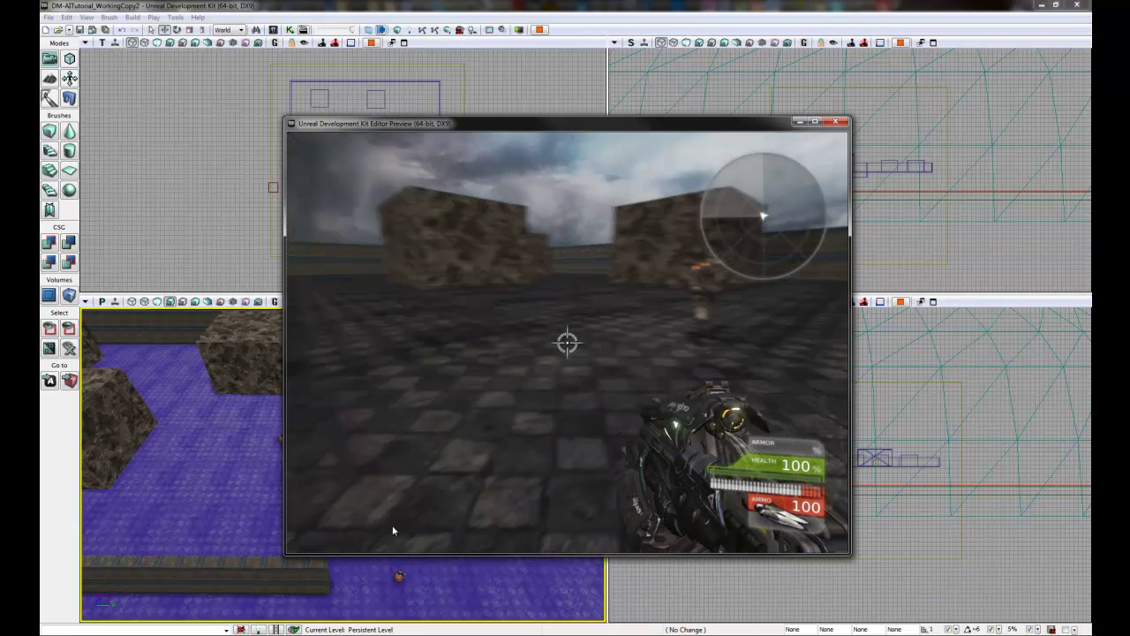
# Step: Shoot the bot down, then exit the Play From Here preview back to the editor
pyautogui.click(634, 521)
pyautogui.click(648, 509)
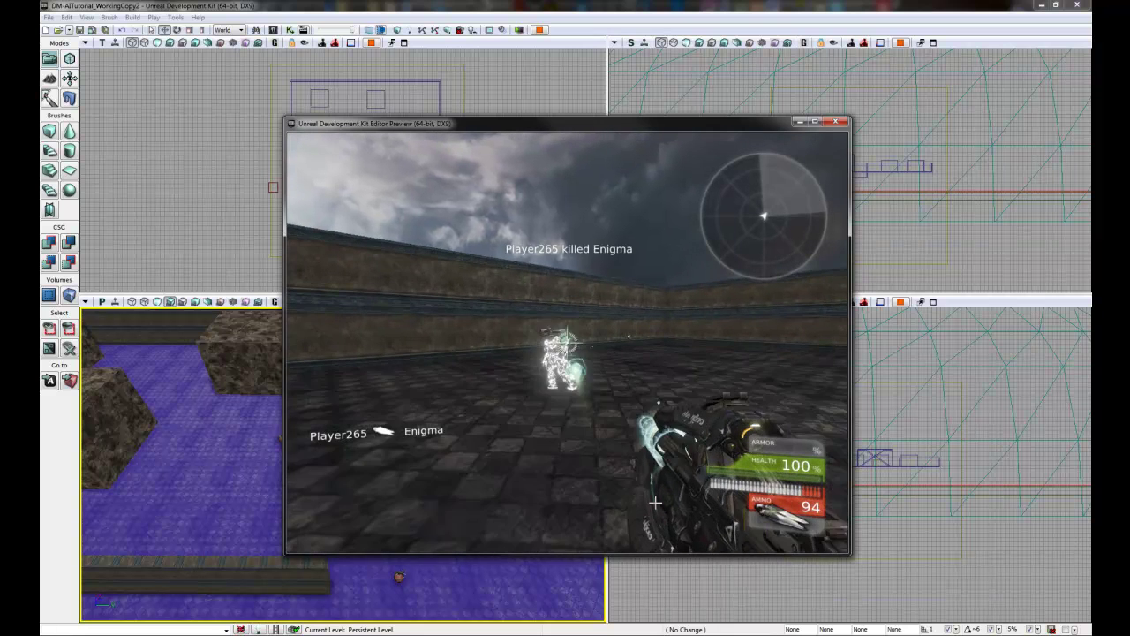
pyautogui.press('Escape')
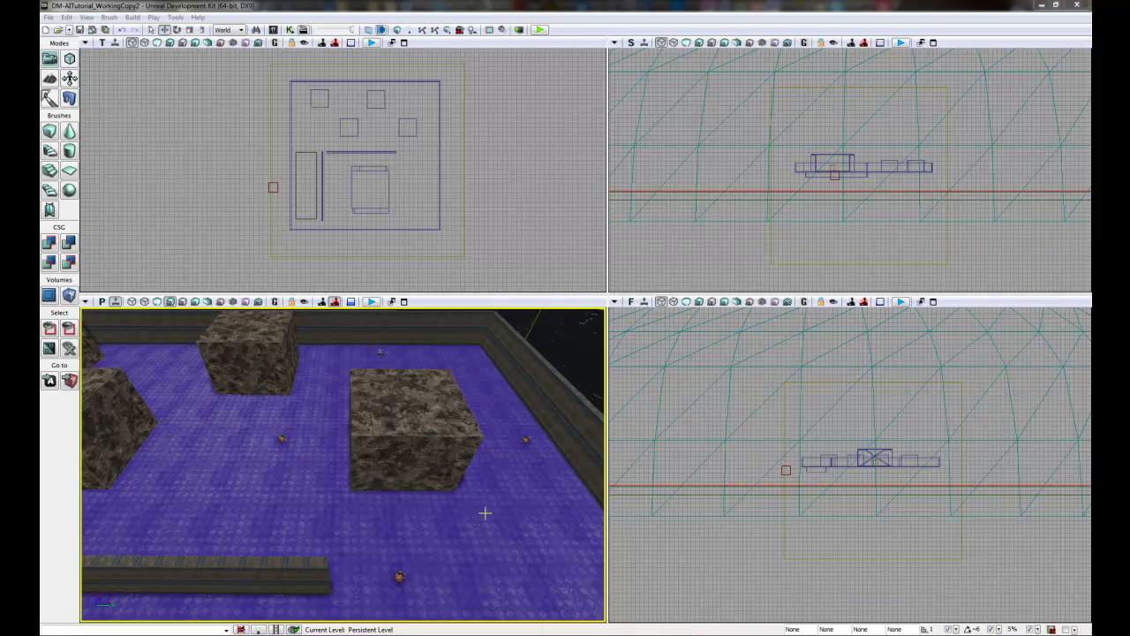
pyautogui.moveTo(481, 512); pyautogui.dragTo(493, 516, button='right')
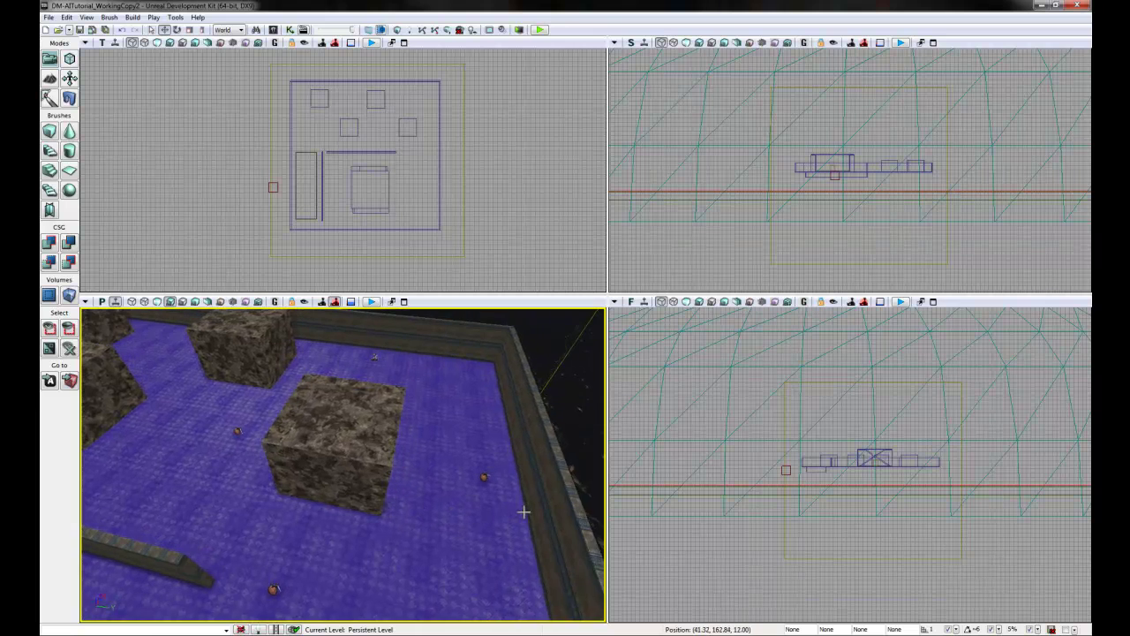
pyautogui.moveTo(492, 517)
pyautogui.mouseDown()
pyautogui.moveTo(451, 521)
pyautogui.moveTo(483, 506)
pyautogui.moveTo(439, 507)
pyautogui.moveTo(505, 504)
pyautogui.moveTo(436, 504)
pyautogui.moveTo(521, 505)
pyautogui.moveTo(424, 548)
pyautogui.moveTo(370, 594)
pyautogui.mouseUp()
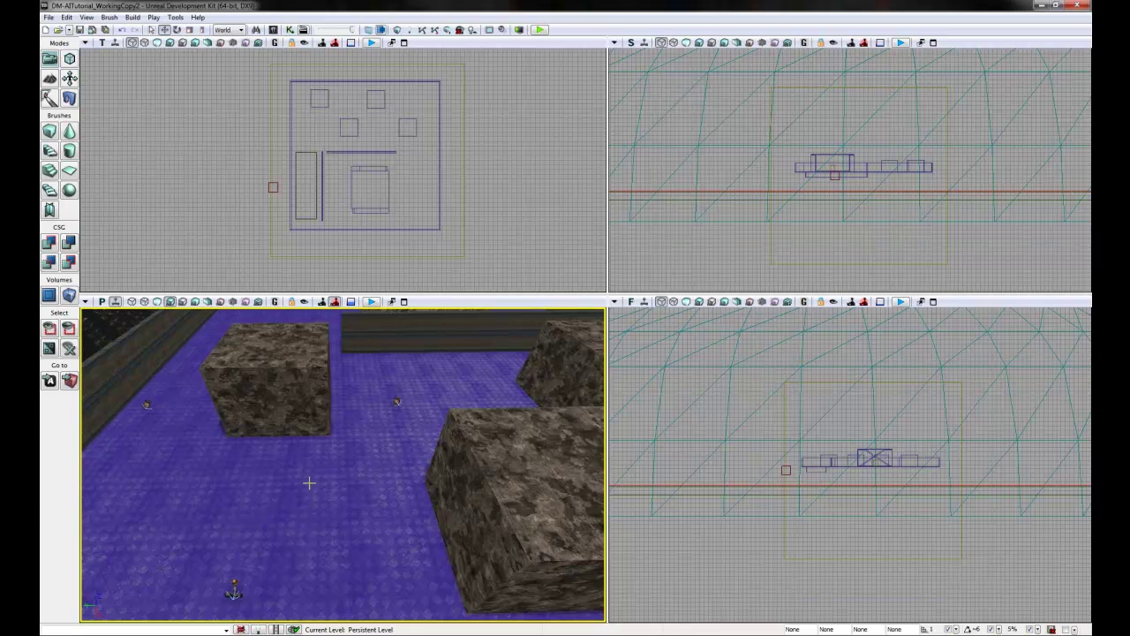
pyautogui.moveTo(337, 479)
pyautogui.mouseDown()
pyautogui.moveTo(269, 491)
pyautogui.moveTo(399, 456)
pyautogui.moveTo(286, 464)
pyautogui.moveTo(392, 478)
pyautogui.mouseUp()
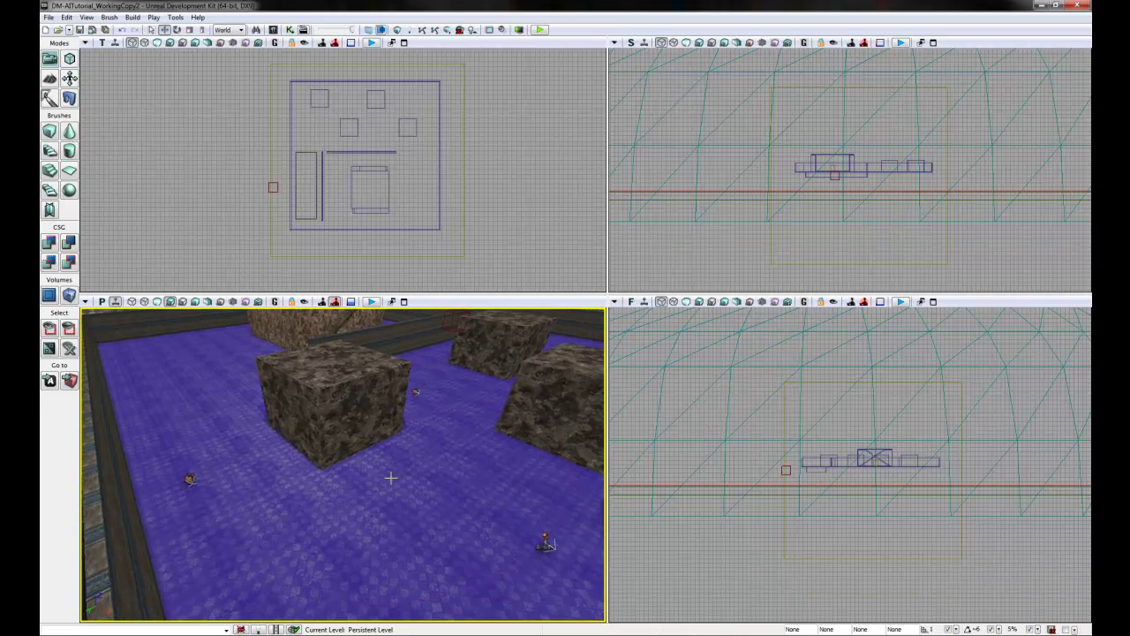
pyautogui.moveTo(355, 479)
pyautogui.mouseDown()
pyautogui.moveTo(475, 491)
pyautogui.moveTo(222, 515)
pyautogui.moveTo(394, 485)
pyautogui.moveTo(210, 517)
pyautogui.mouseUp()
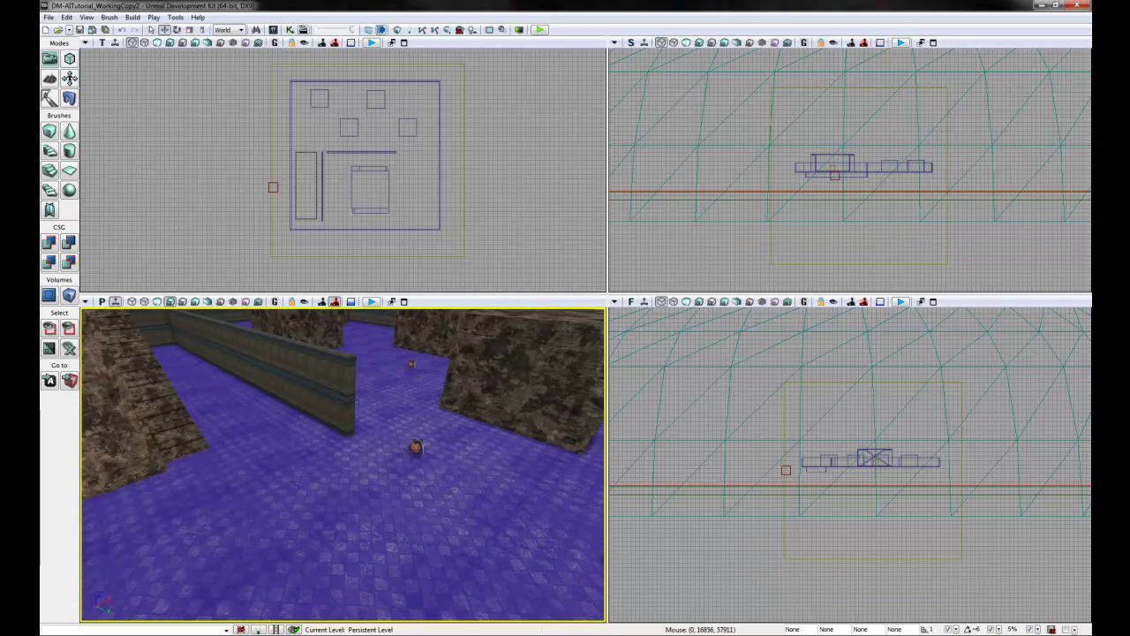